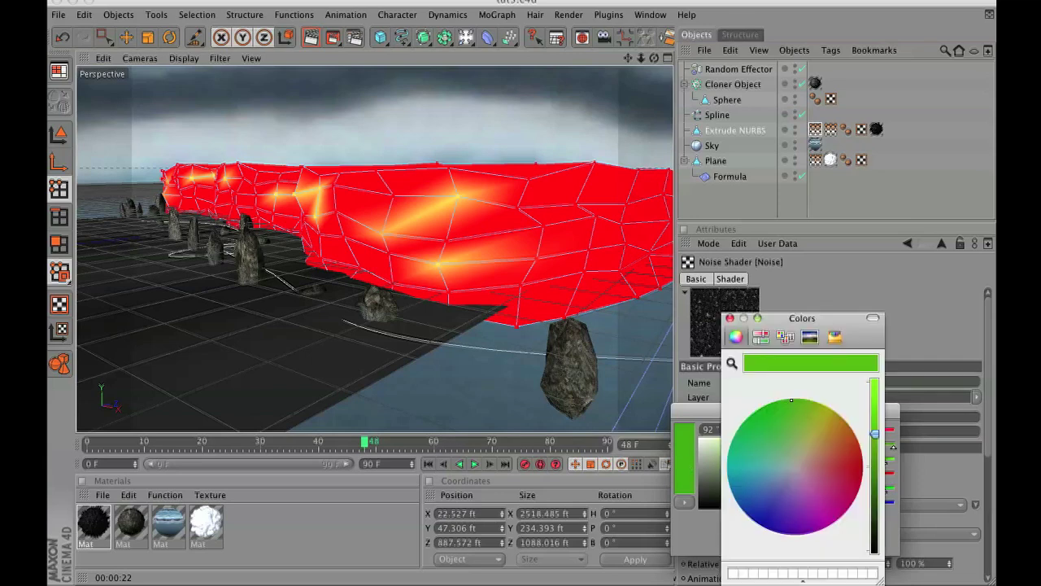
- Set the Noise shader's Color 2 to dark olive green and return to the Layer shader
{"action": "left_click", "coordinate": [781, 344]}
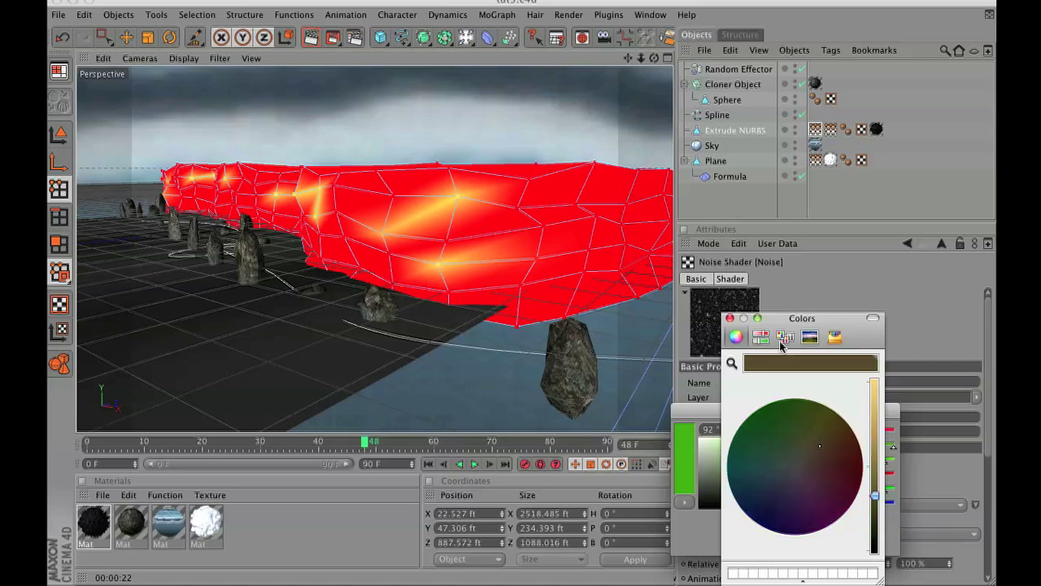
{"action": "left_click", "coordinate": [811, 436]}
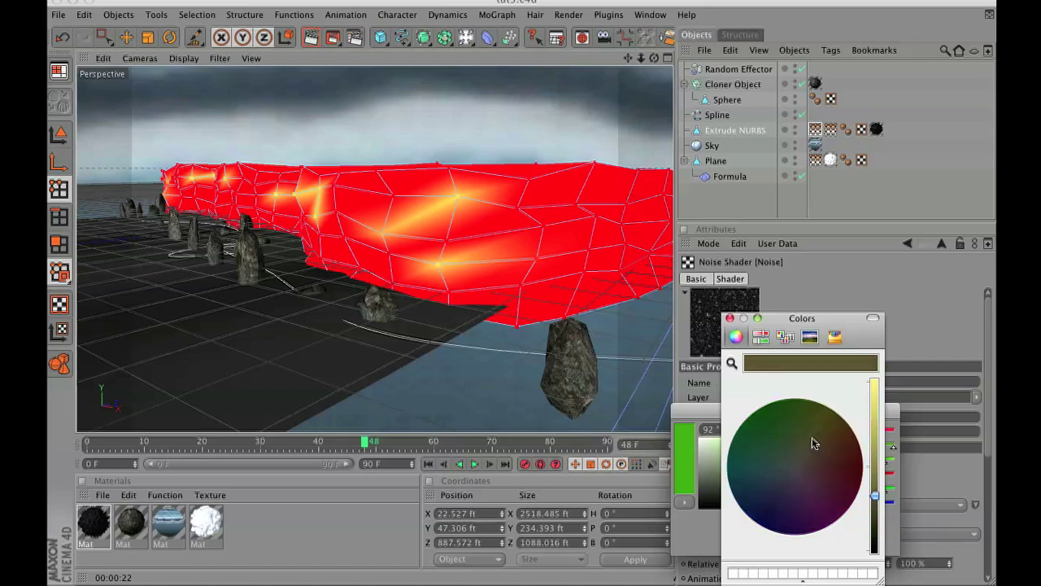
{"action": "left_click", "coordinate": [730, 319]}
{"action": "left_click", "coordinate": [808, 539]}
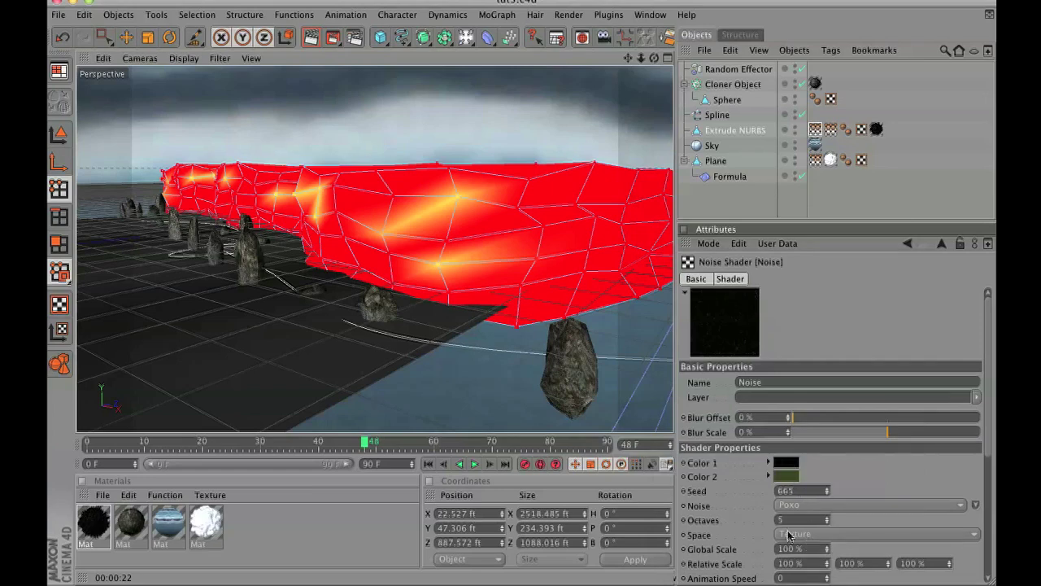
{"action": "left_click", "coordinate": [908, 243]}
- Add a Vertex Map shader as a new layer in the Layer shader
{"action": "left_click", "coordinate": [768, 478]}
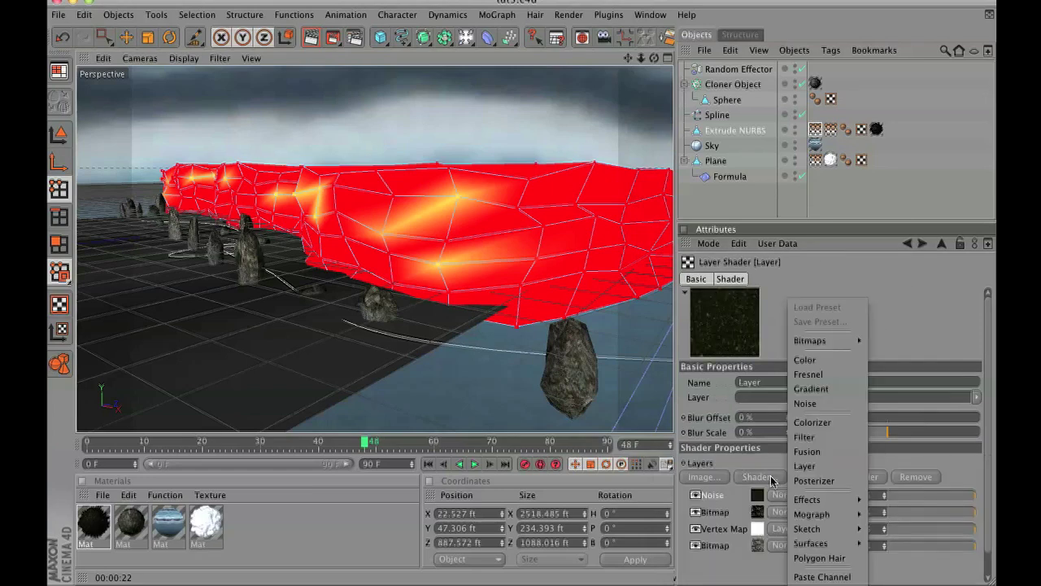
{"action": "mouse_move", "coordinate": [810, 539]}
{"action": "mouse_move", "coordinate": [808, 500]}
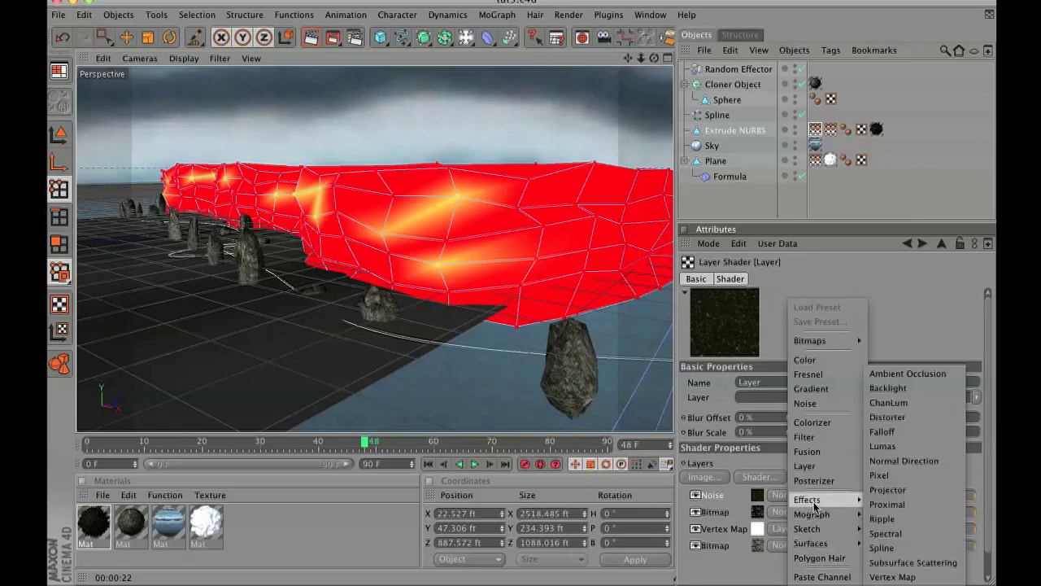
{"action": "left_click", "coordinate": [887, 569]}
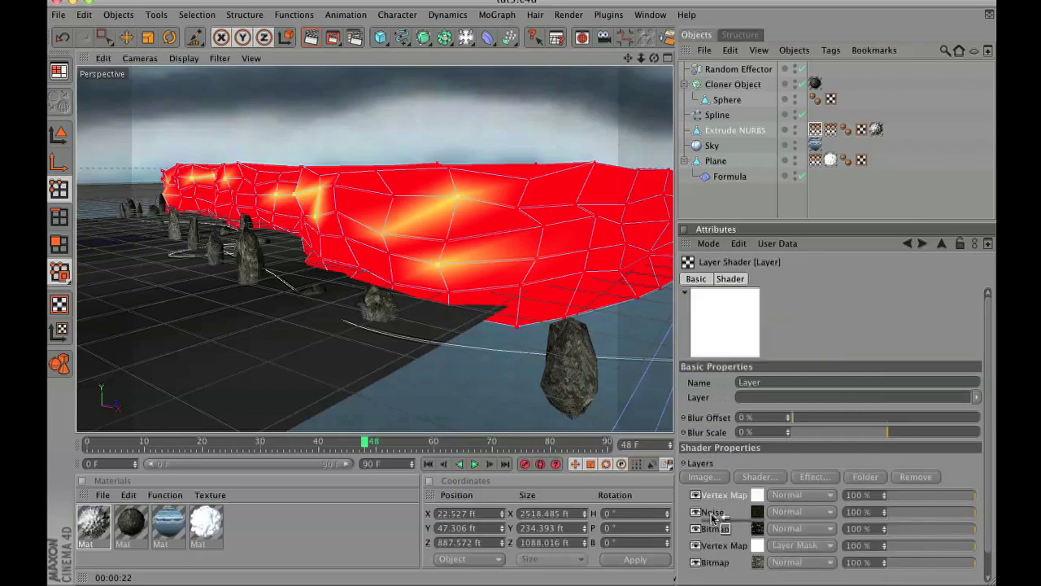
{"action": "left_click", "coordinate": [758, 498]}
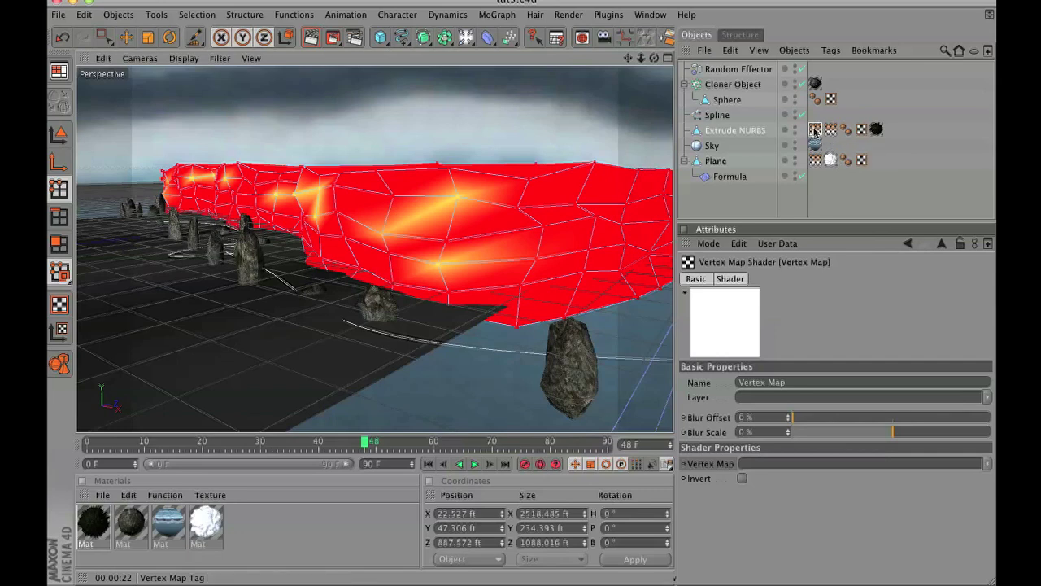
- Name the layer 'grass on mountain', link the cliff's vertex map tag, and render a preview
{"action": "left_click_drag", "start_coordinate": [815, 133], "coordinate": [707, 386]}
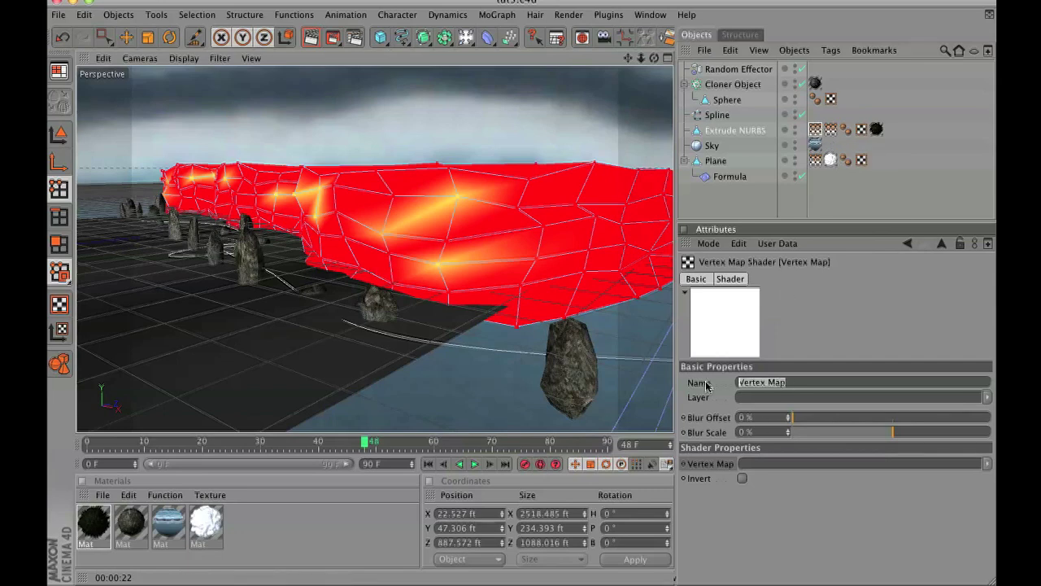
{"action": "type", "text": "gr"}
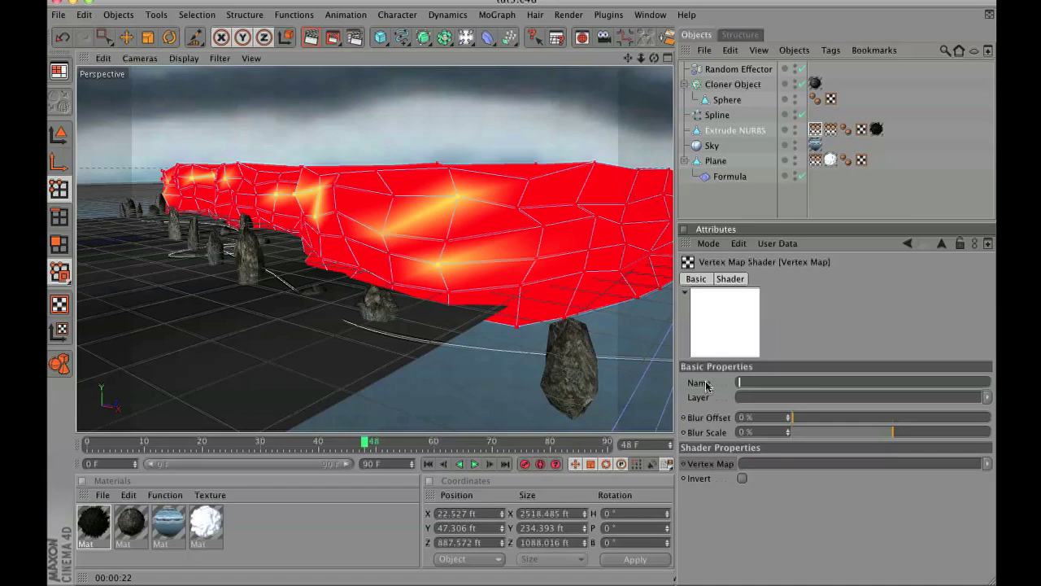
{"action": "type", "text": "ass on mountain"}
{"action": "left_click", "coordinate": [797, 207]}
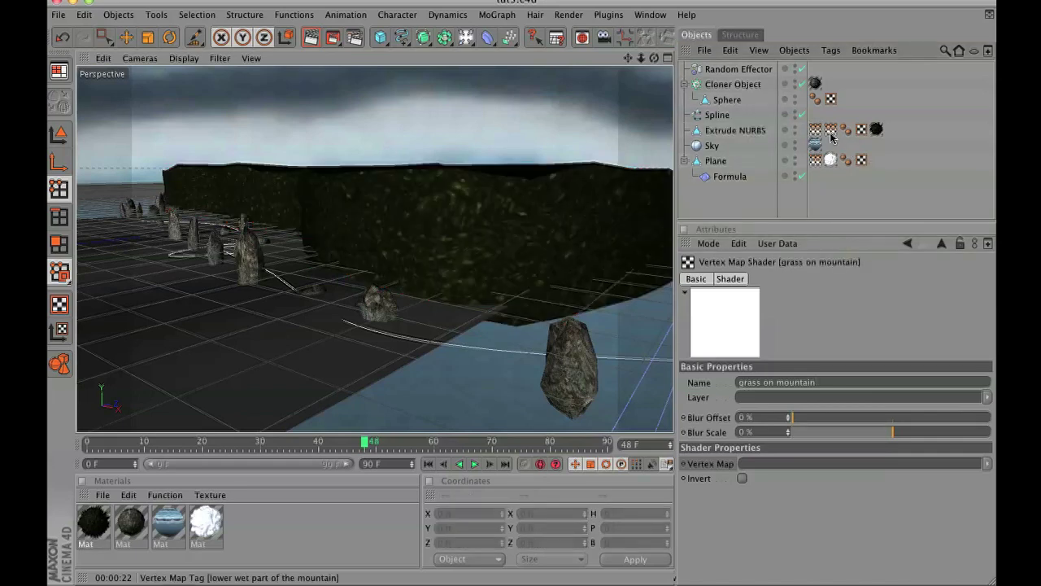
{"action": "left_click_drag", "start_coordinate": [830, 137], "coordinate": [759, 466]}
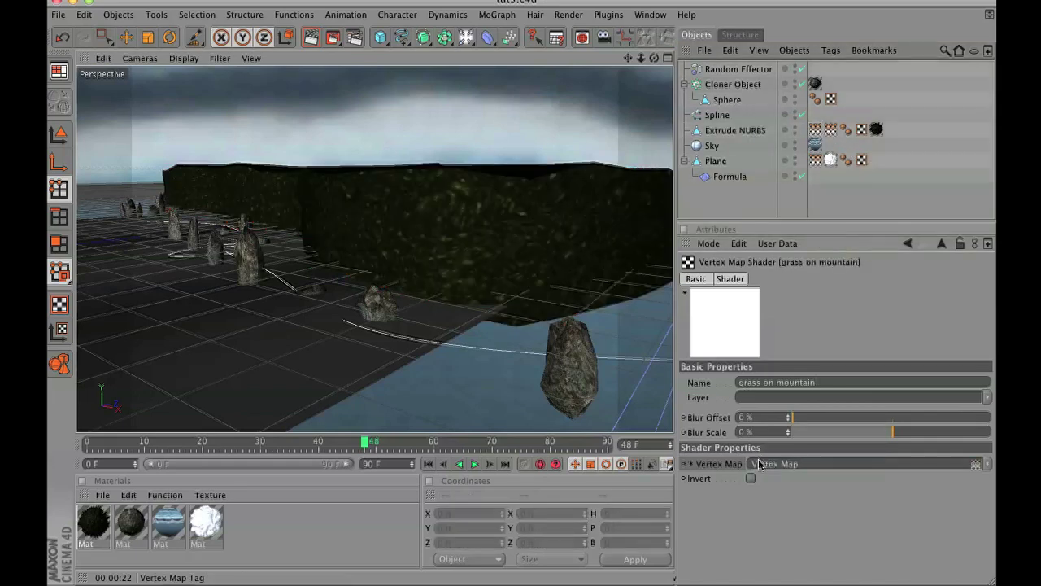
{"action": "key", "text": "ctrl+r"}
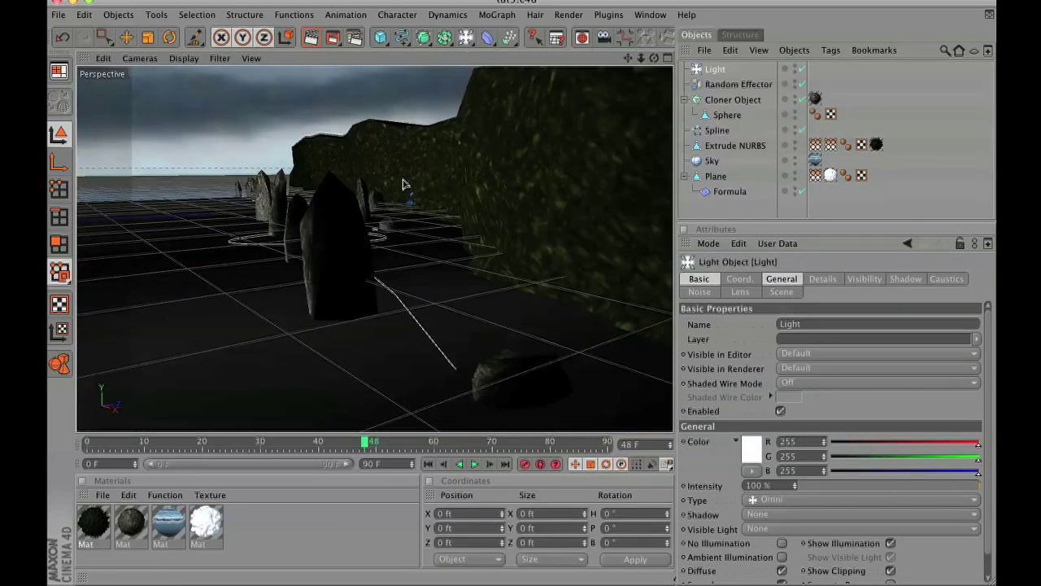
- Position the new light up-left over the terrain and raise it above the ground
{"action": "middle_click", "coordinate": [402, 184]}
{"action": "middle_click", "coordinate": [425, 179]}
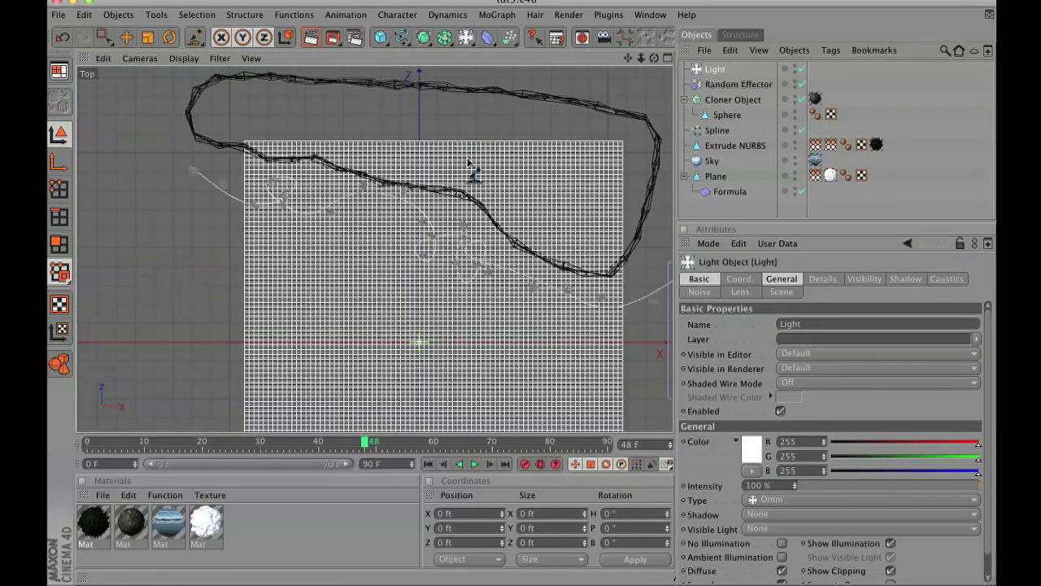
{"action": "left_click_drag", "start_coordinate": [469, 163], "coordinate": [583, 264]}
{"action": "scroll", "coordinate": [492, 239], "scroll_direction": "down", "scroll_amount": 3}
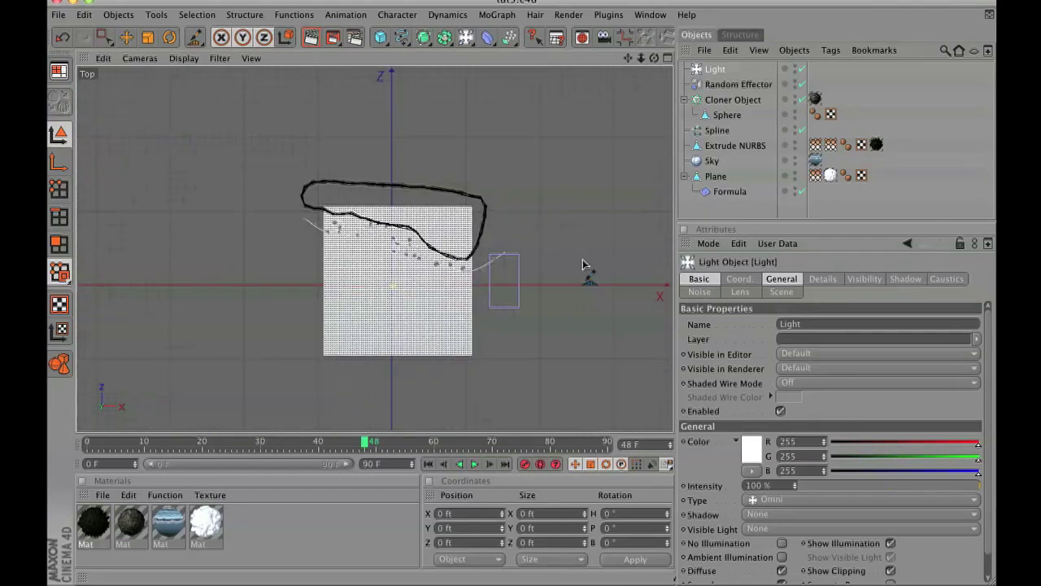
{"action": "key", "text": "e"}
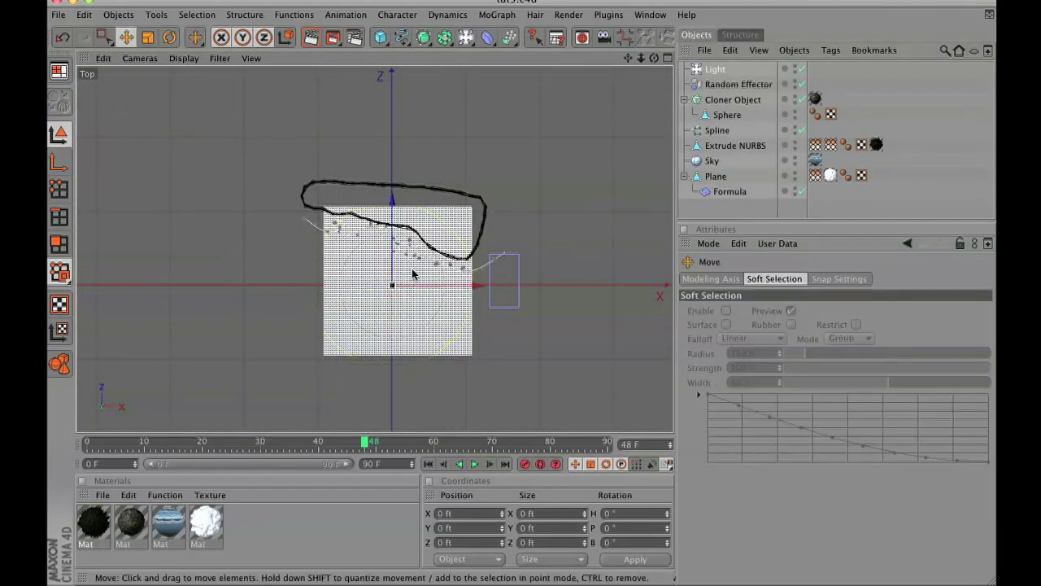
{"action": "left_click_drag", "start_coordinate": [393, 286], "coordinate": [400, 277]}
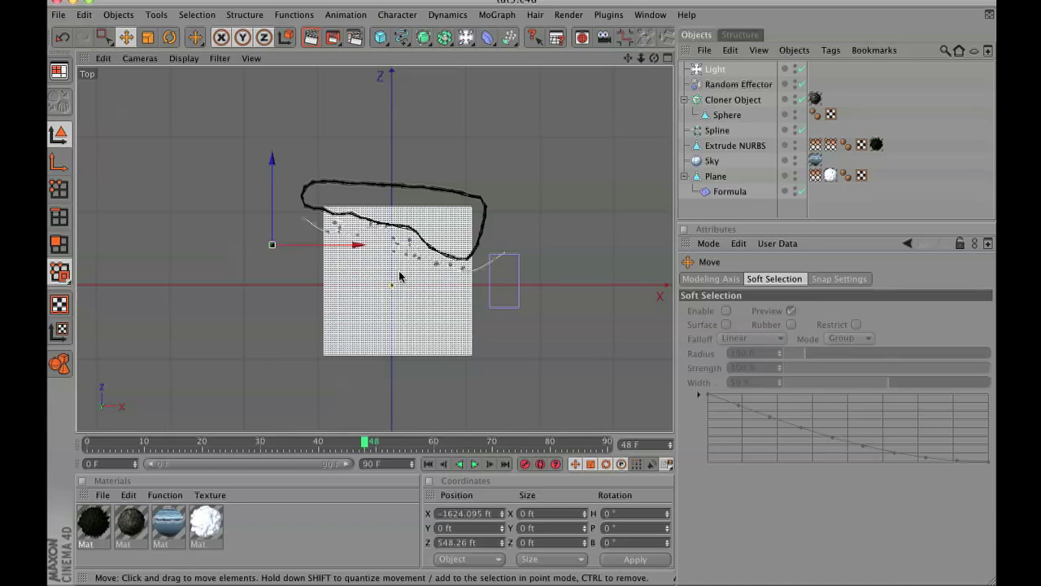
{"action": "middle_click", "coordinate": [400, 277]}
{"action": "left_click_drag", "start_coordinate": [121, 110], "coordinate": [115, 75]}
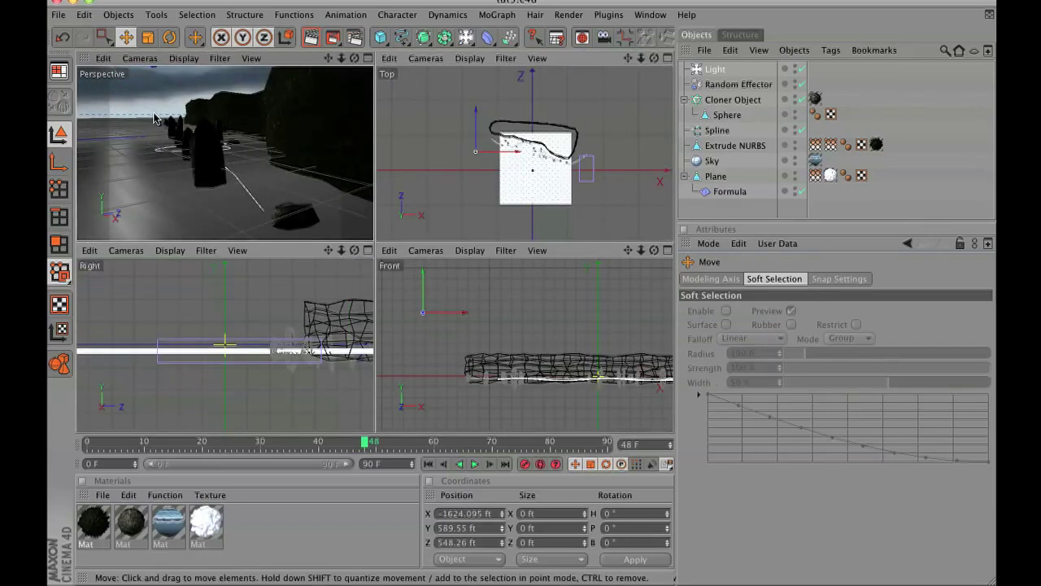
- Give the light colour 255/243/218, 125% intensity and area shadows; reposition the second light
{"action": "left_click", "coordinate": [716, 69]}
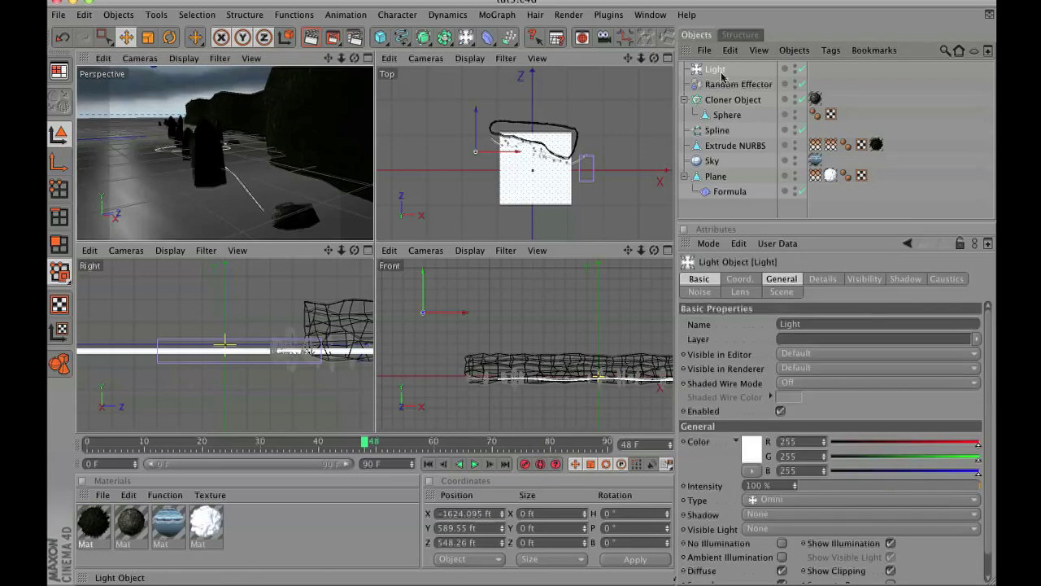
{"action": "left_click", "coordinate": [769, 513]}
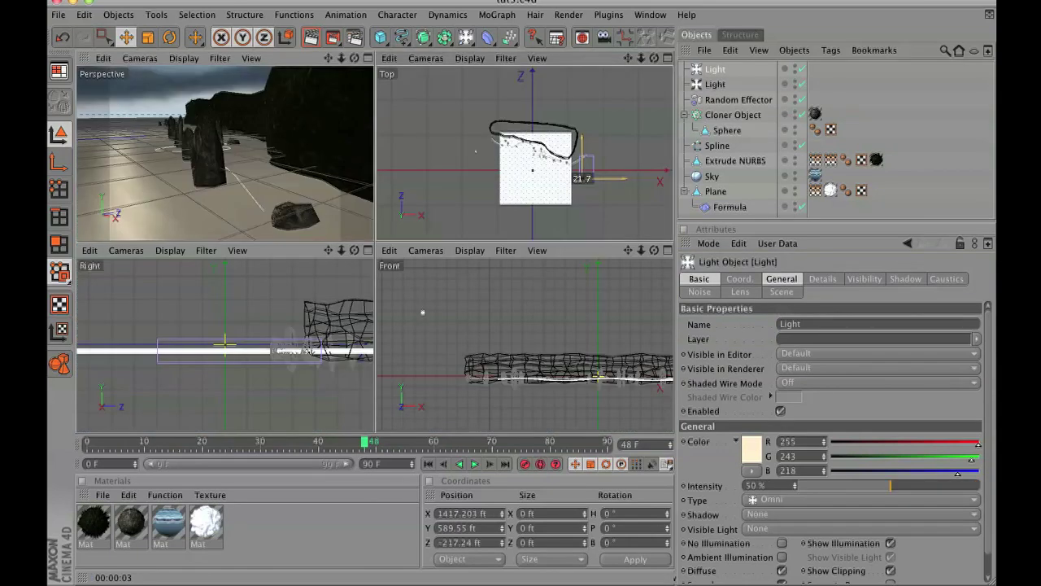
{"action": "left_click_drag", "start_coordinate": [579, 174], "coordinate": [582, 185]}
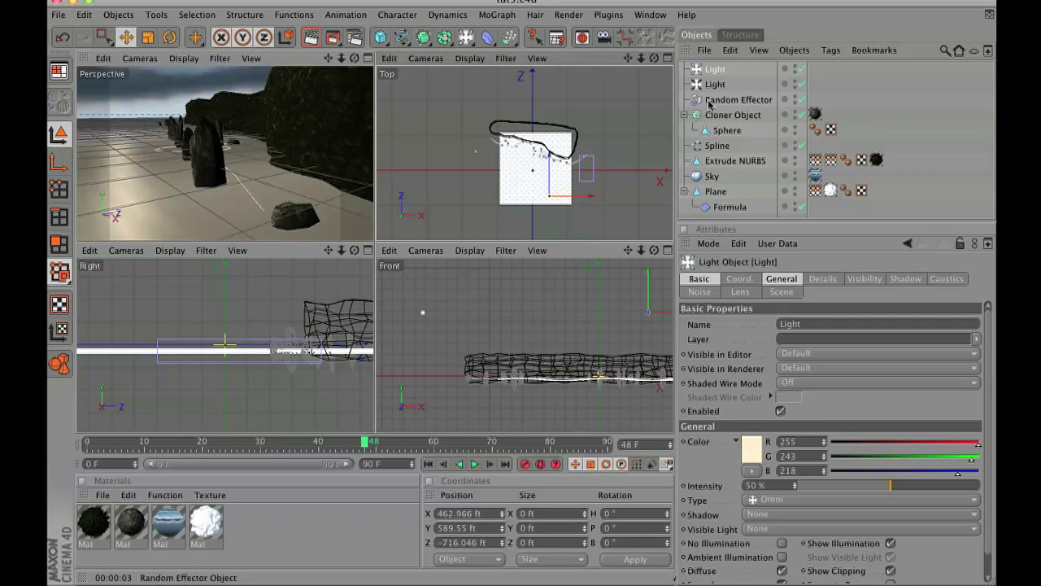
- Make the second light an Area light, lower it to Y 455 ft, and render Perspective
{"action": "left_click", "coordinate": [779, 501]}
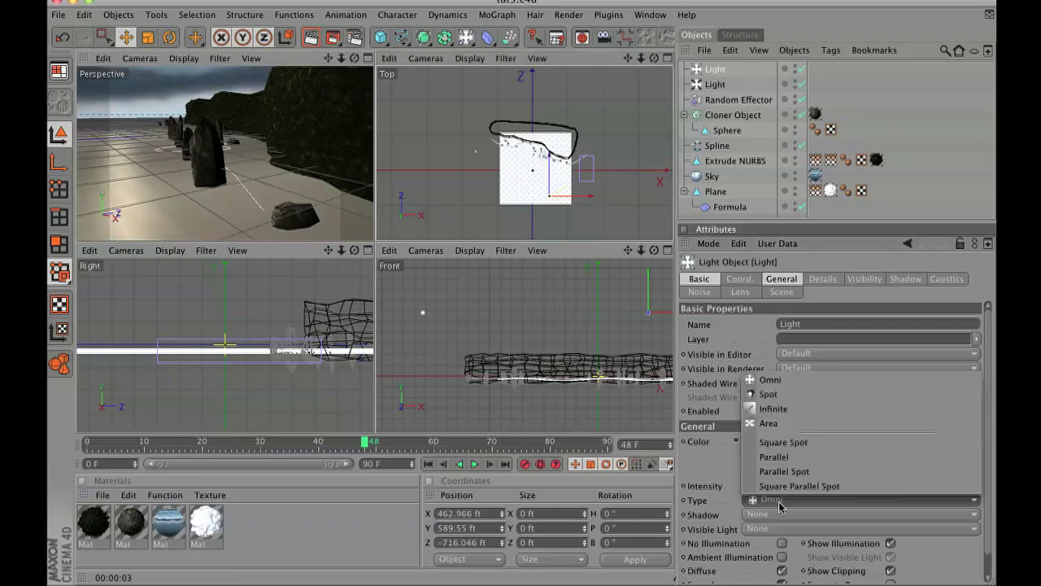
{"action": "left_click", "coordinate": [786, 423]}
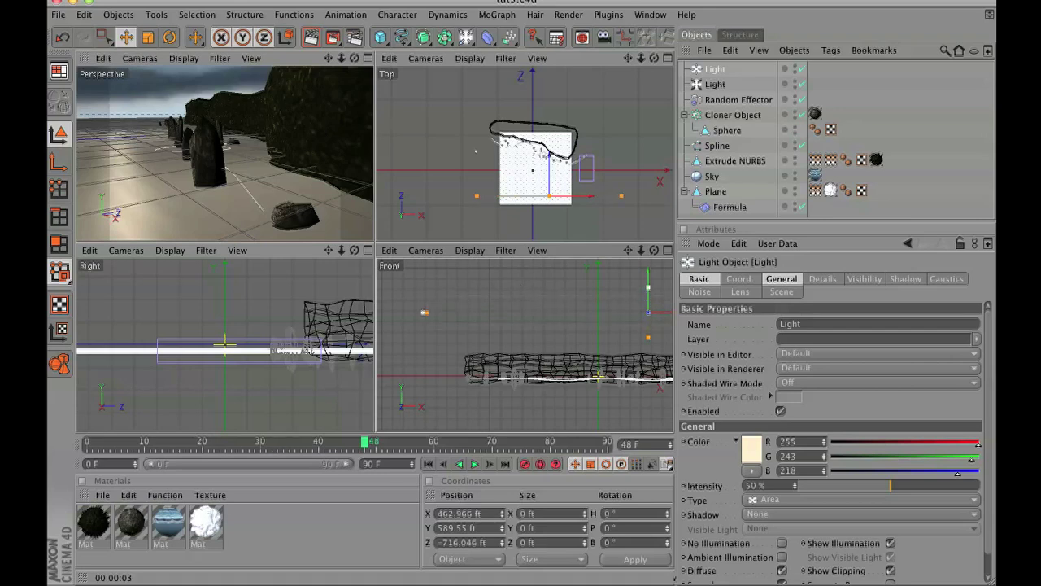
{"action": "left_click_drag", "start_coordinate": [648, 287], "coordinate": [649, 327]}
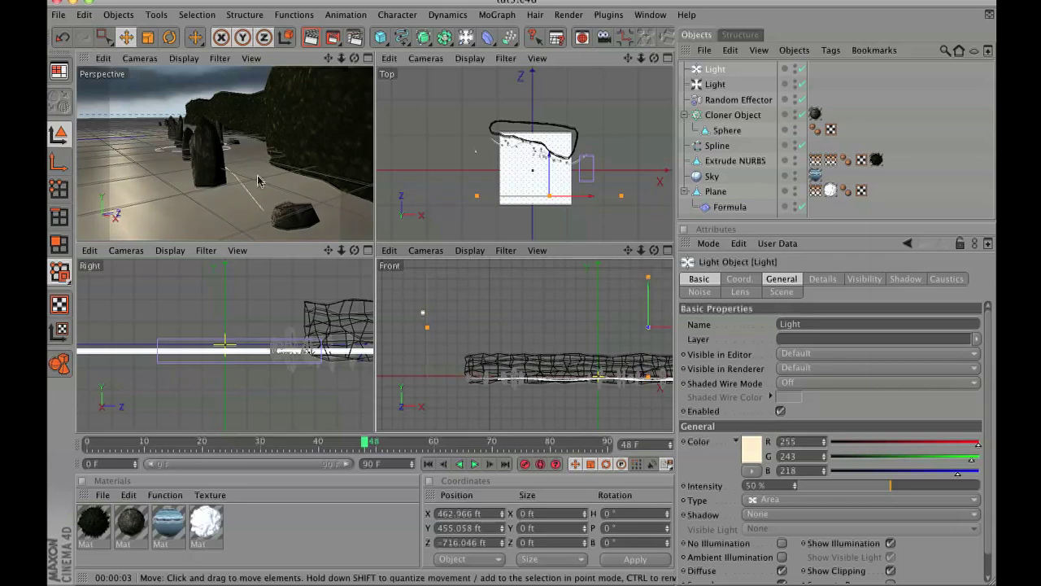
{"action": "middle_click", "coordinate": [258, 180]}
{"action": "left_click", "coordinate": [311, 39]}
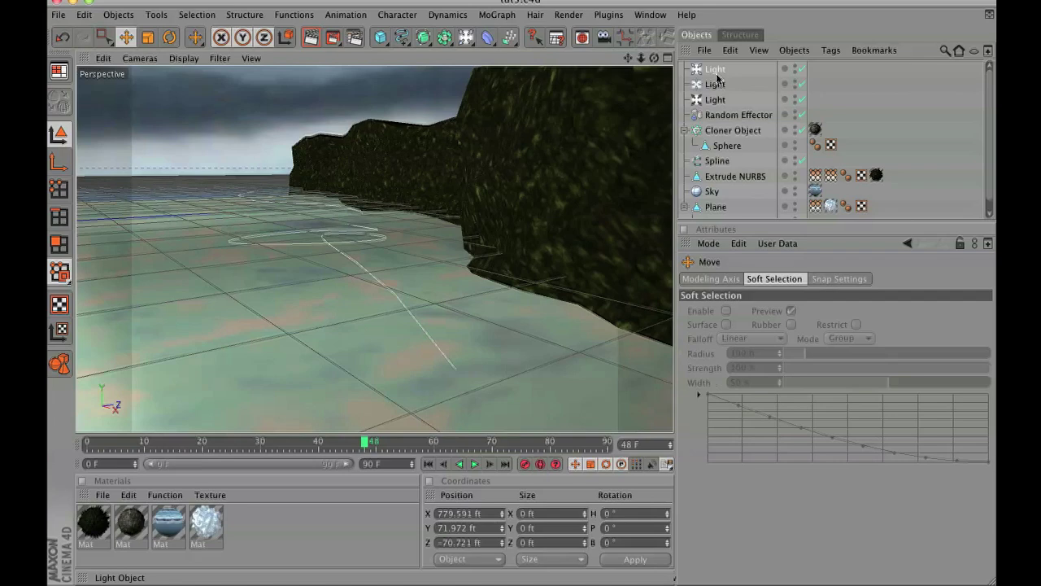
- Drag the newest light's intensity from 30% to 10% and maximise the Top view
{"action": "left_click", "coordinate": [715, 72]}
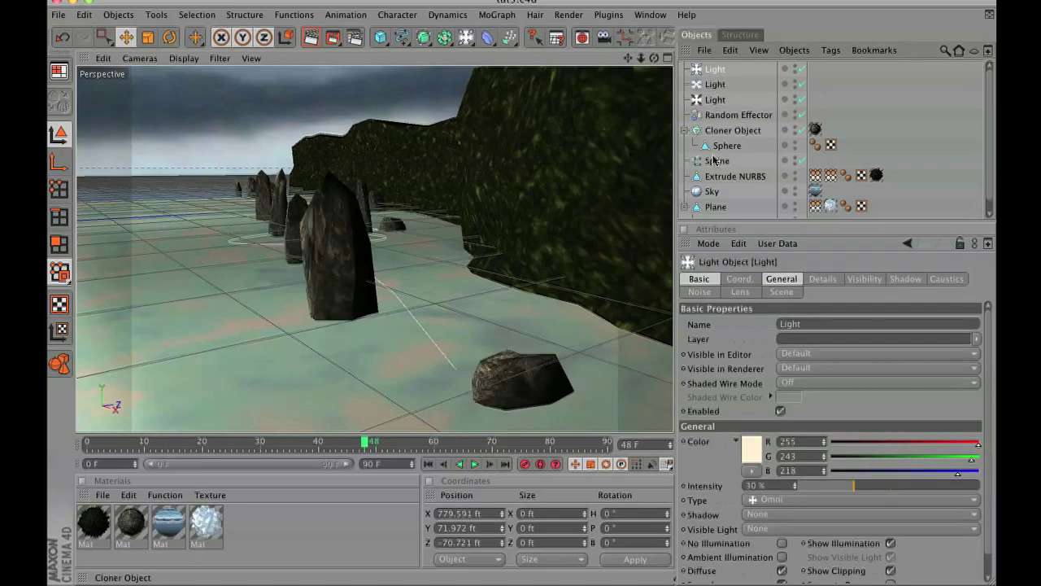
{"action": "left_click_drag", "start_coordinate": [829, 488], "coordinate": [818, 486]}
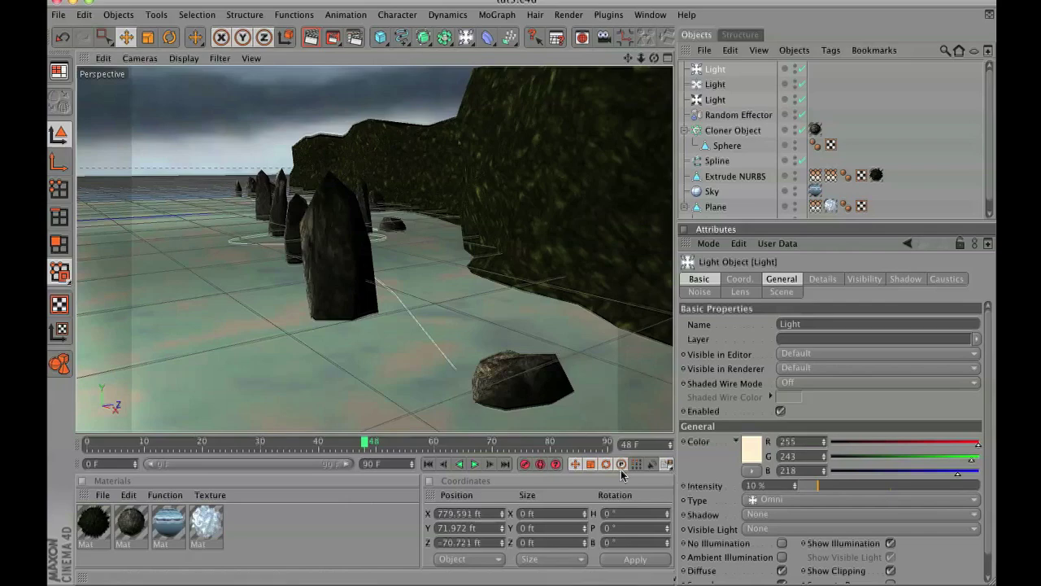
{"action": "middle_click", "coordinate": [510, 268]}
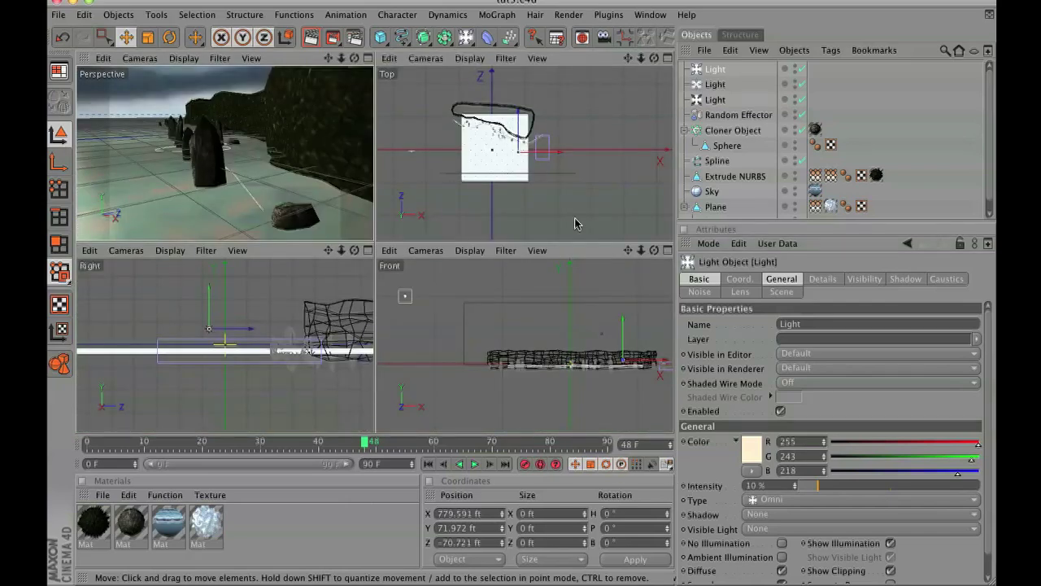
{"action": "middle_click", "coordinate": [512, 195]}
{"action": "scroll", "coordinate": [327, 197], "scroll_direction": "up", "scroll_amount": 4}
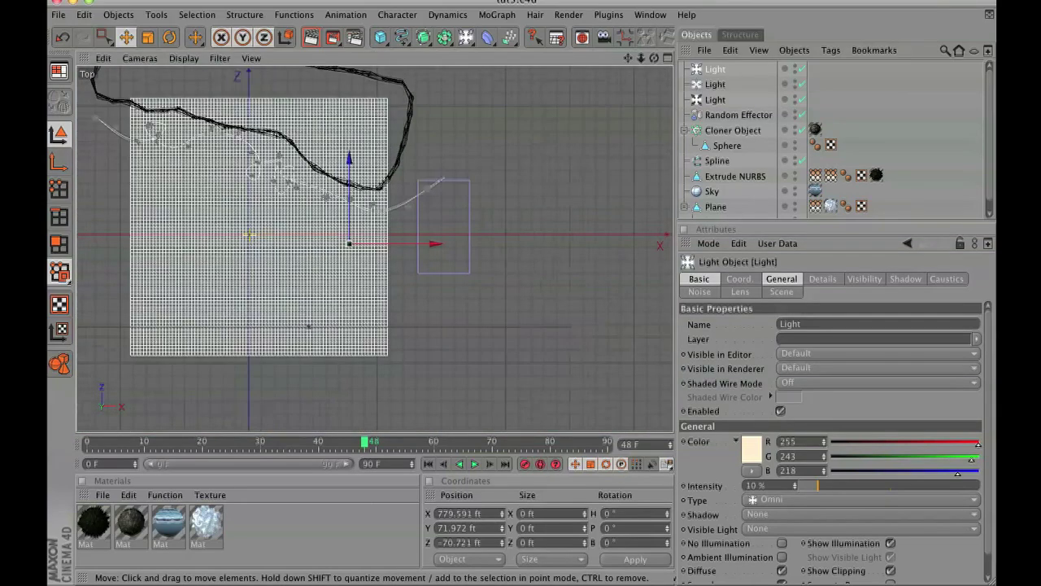
{"action": "left_click", "coordinate": [402, 38]}
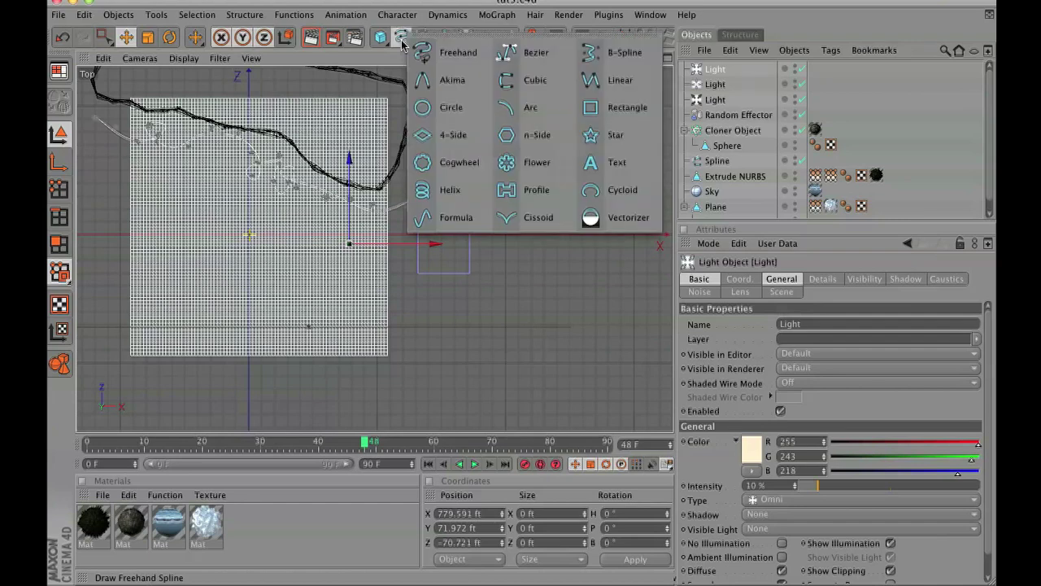
- Draw a freehand spline across the Top view and move it down beside the coastline
{"action": "left_click", "coordinate": [459, 53]}
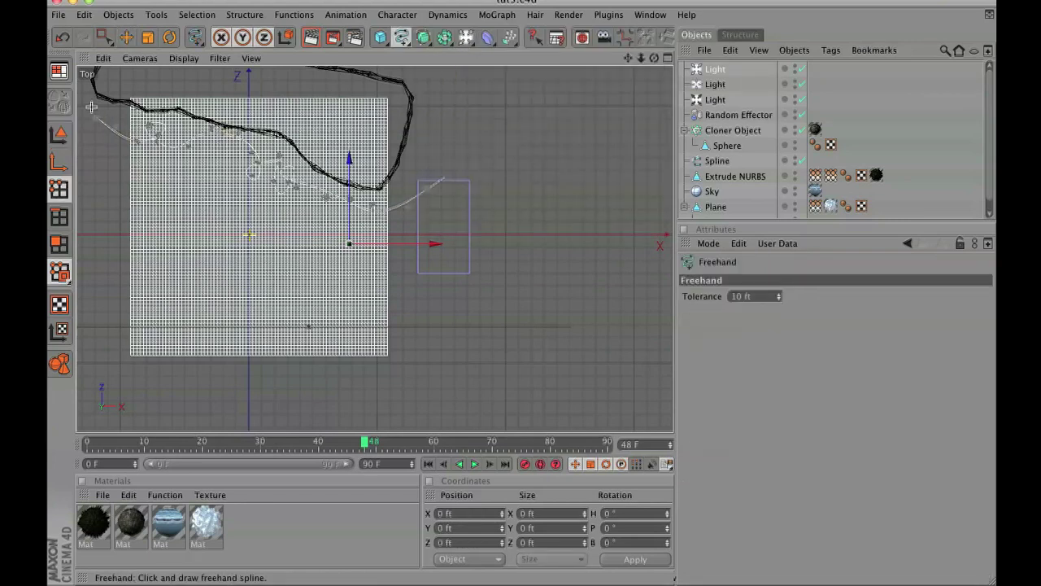
{"action": "mouse_move", "coordinate": [182, 136]}
{"action": "left_mouse_down"}
{"action": "mouse_move", "coordinate": [319, 169]}
{"action": "mouse_move", "coordinate": [411, 237]}
{"action": "left_mouse_up"}
{"action": "left_click", "coordinate": [58, 134]}
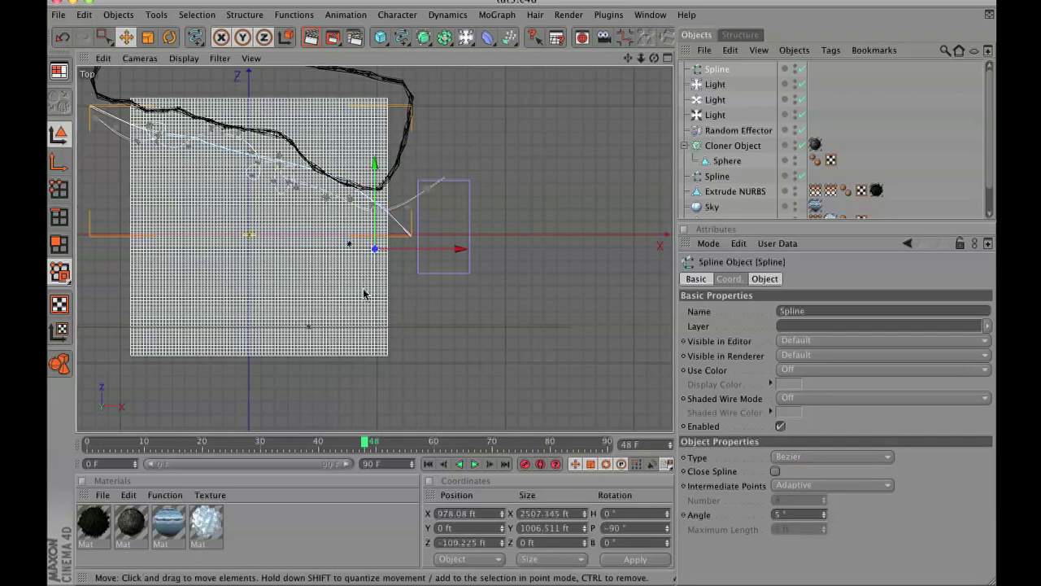
{"action": "left_click_drag", "start_coordinate": [375, 221], "coordinate": [375, 269]}
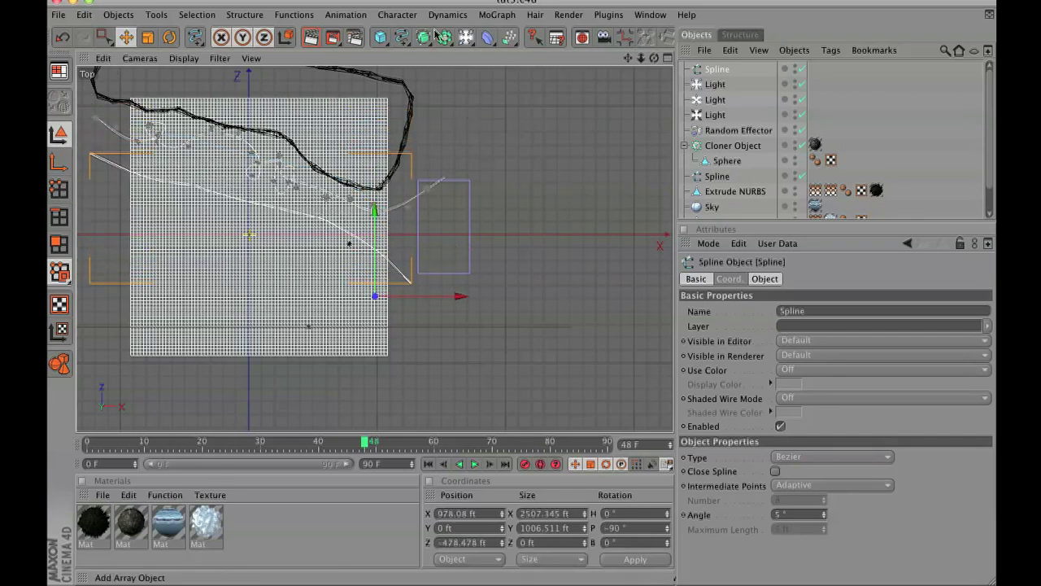
- Add a MoGraph Cloner Object with a Light as its child
{"action": "left_click", "coordinate": [509, 16]}
{"action": "left_click", "coordinate": [514, 101]}
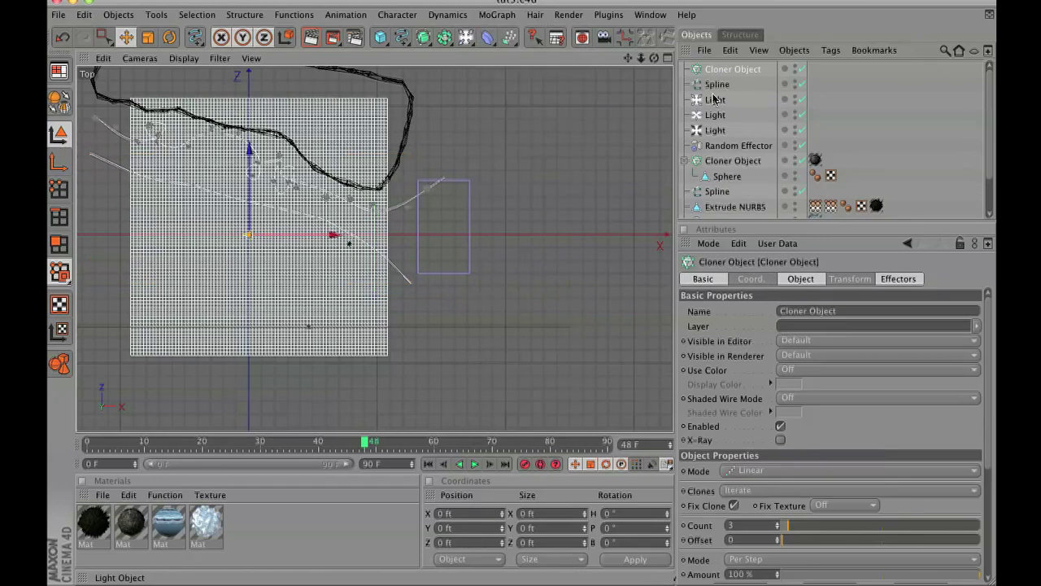
{"action": "left_click_drag", "start_coordinate": [716, 101], "coordinate": [717, 78]}
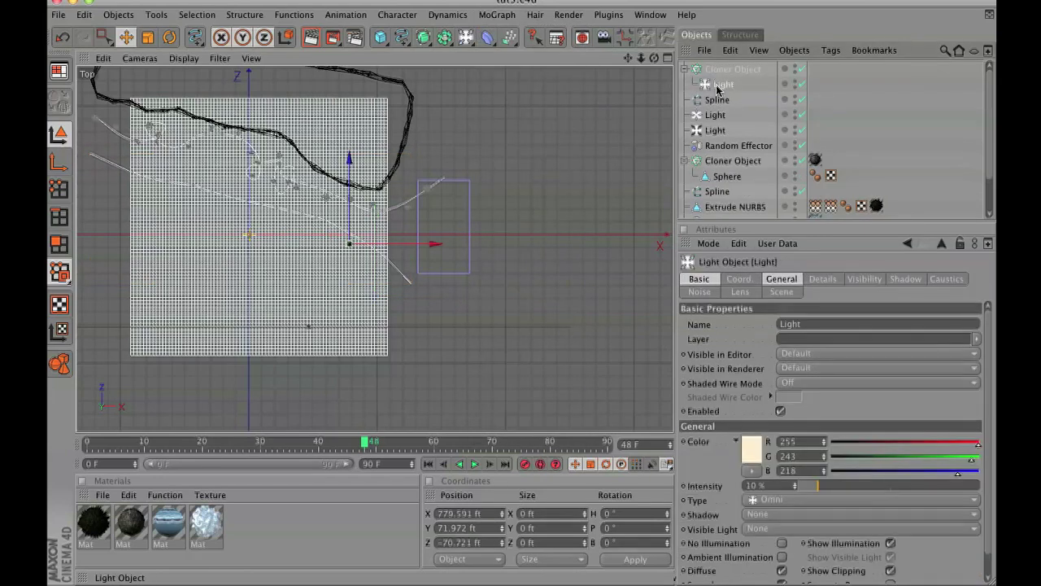
{"action": "left_click", "coordinate": [774, 501]}
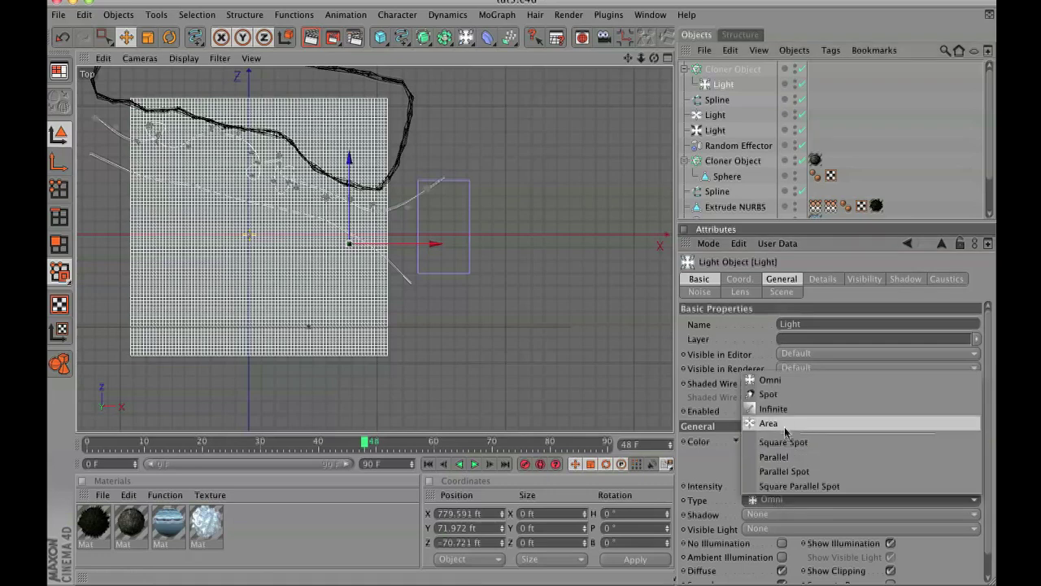
{"action": "left_click", "coordinate": [722, 406]}
- Set the Cloner to Object mode on the new spline with Even distribution
{"action": "left_click", "coordinate": [733, 69]}
{"action": "left_click", "coordinate": [805, 470]}
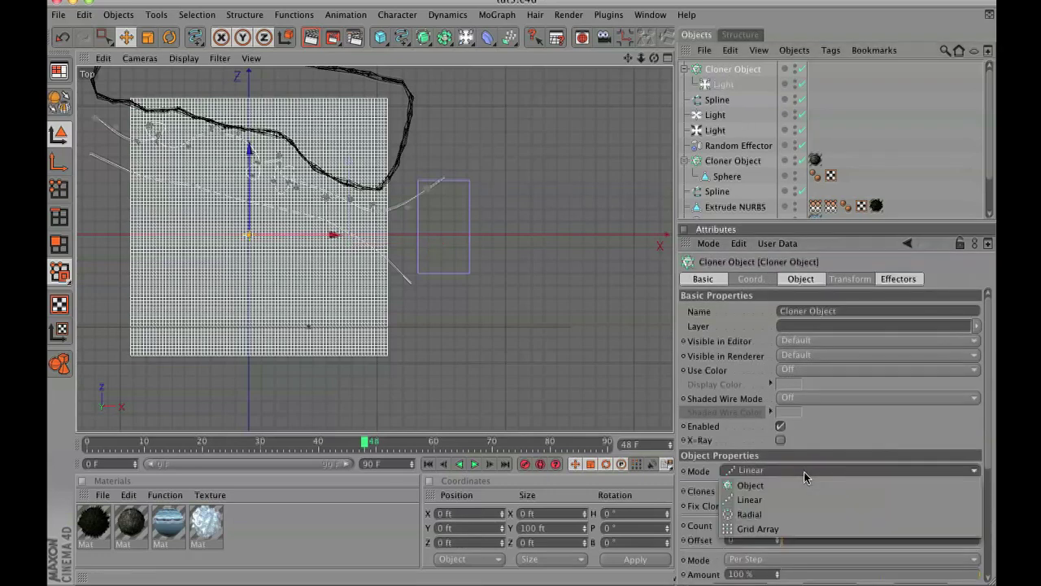
{"action": "left_click", "coordinate": [805, 481]}
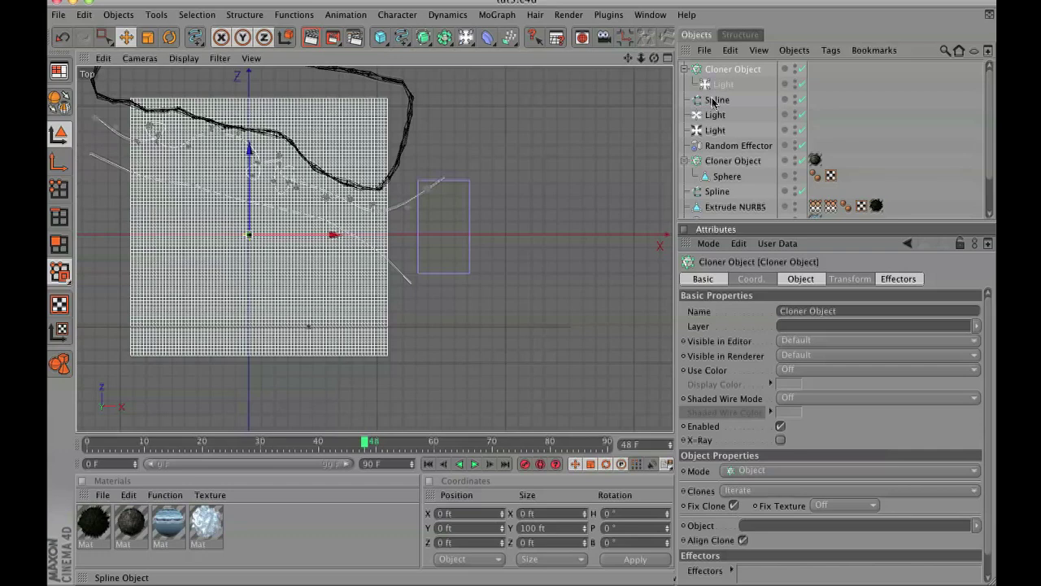
{"action": "mouse_move", "coordinate": [716, 100]}
{"action": "left_mouse_down"}
{"action": "mouse_move", "coordinate": [781, 480]}
{"action": "mouse_move", "coordinate": [772, 525]}
{"action": "left_mouse_up"}
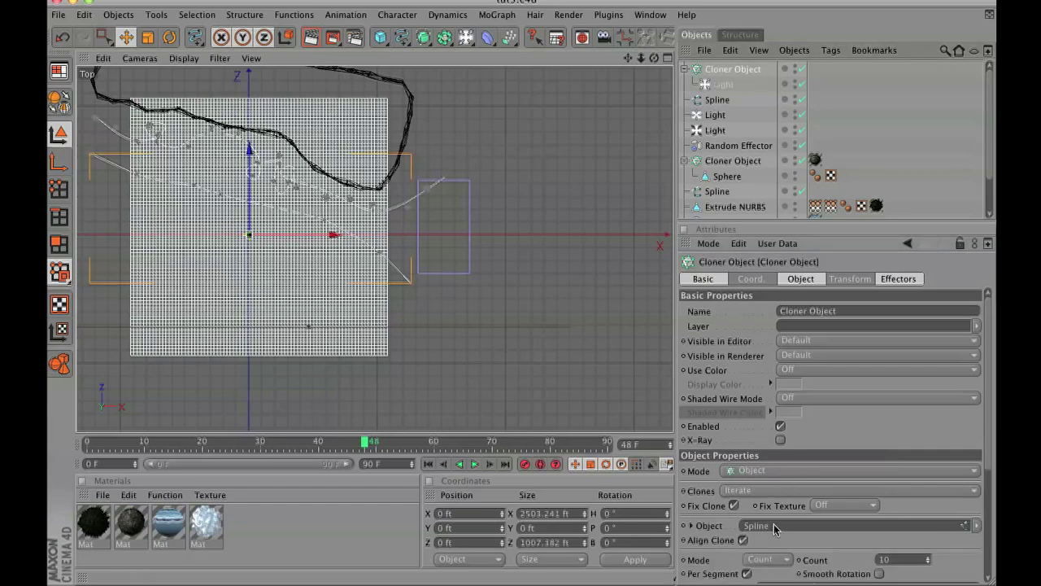
{"action": "left_click", "coordinate": [768, 561]}
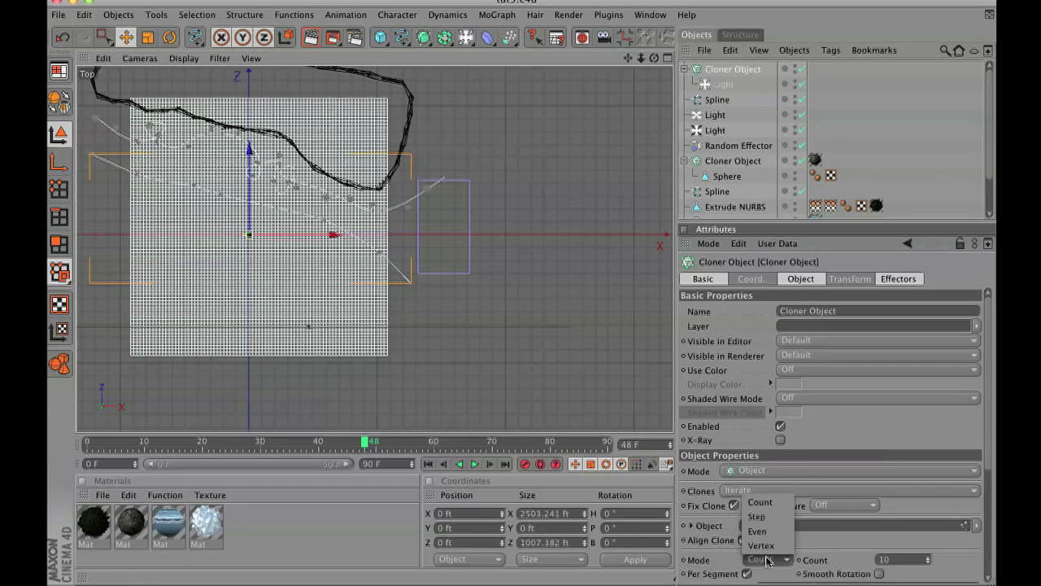
{"action": "left_click", "coordinate": [764, 517]}
{"action": "left_click", "coordinate": [768, 559]}
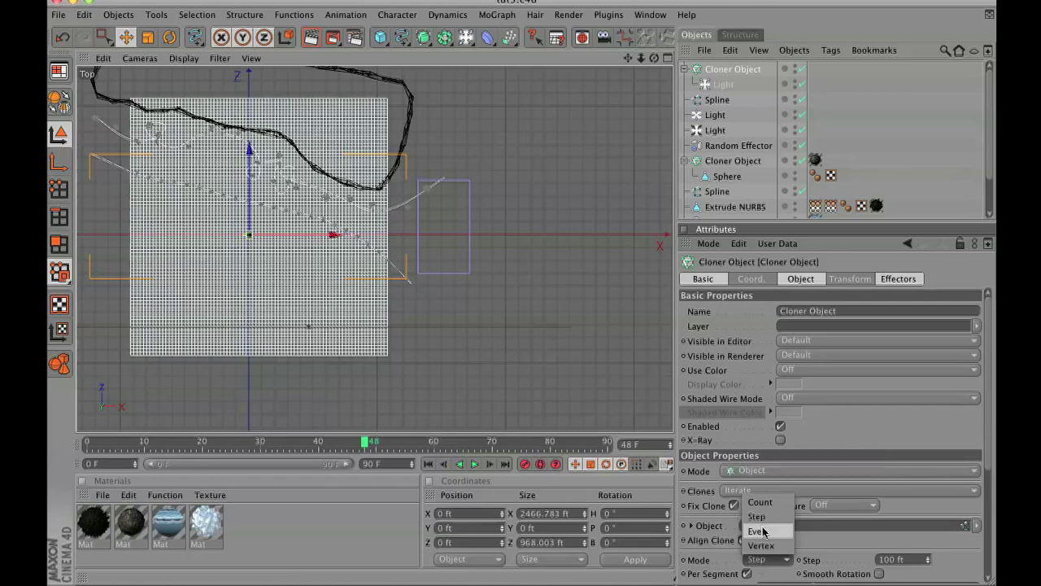
{"action": "left_click", "coordinate": [758, 528]}
- Maximise the Perspective view and render it with the cloned lights
{"action": "middle_click", "coordinate": [431, 267]}
{"action": "middle_click", "coordinate": [274, 160]}
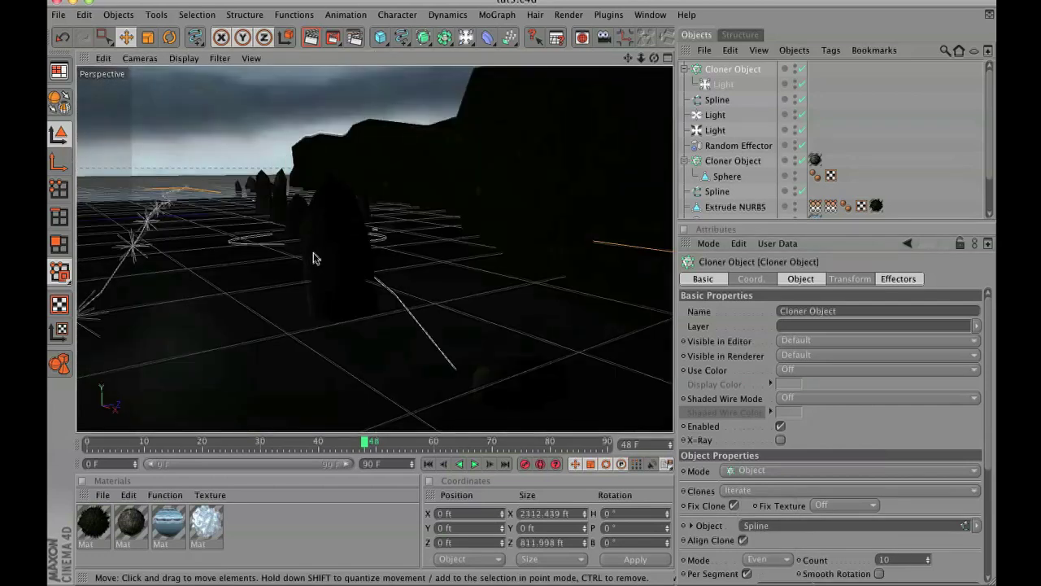
{"action": "left_click", "coordinate": [720, 101]}
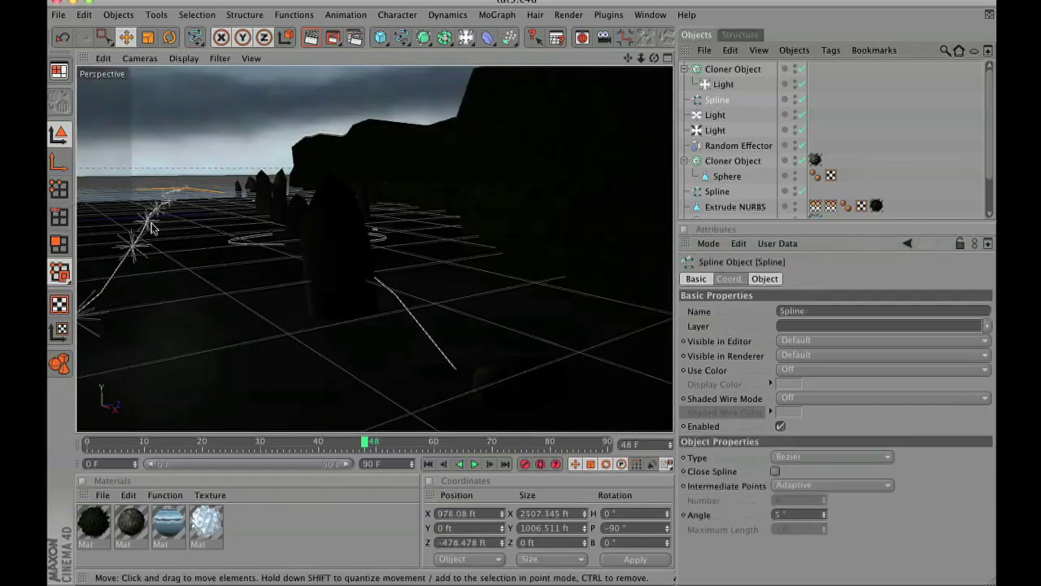
{"action": "left_click", "coordinate": [626, 36]}
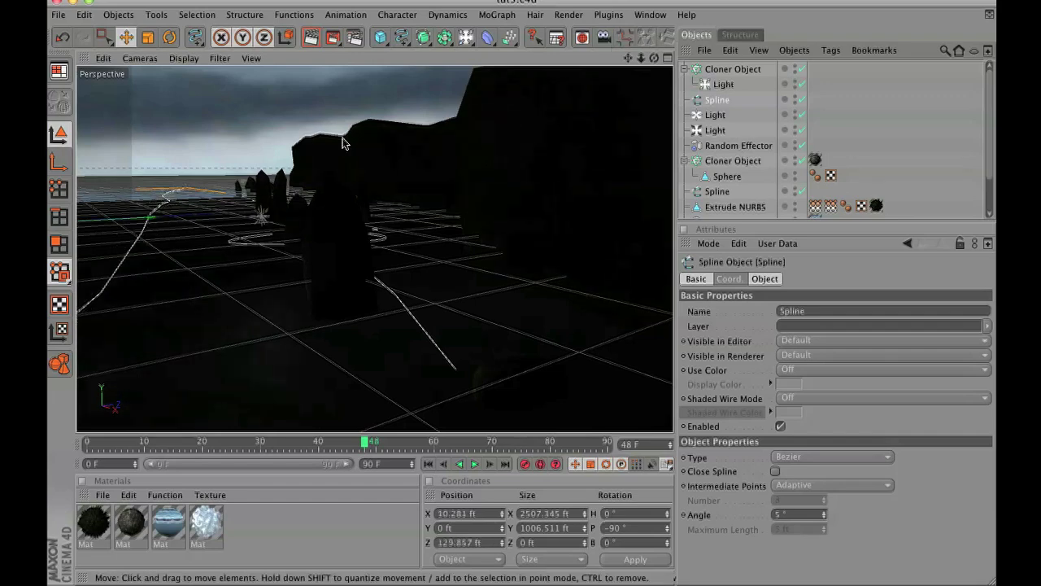
{"action": "key", "text": "super+z"}
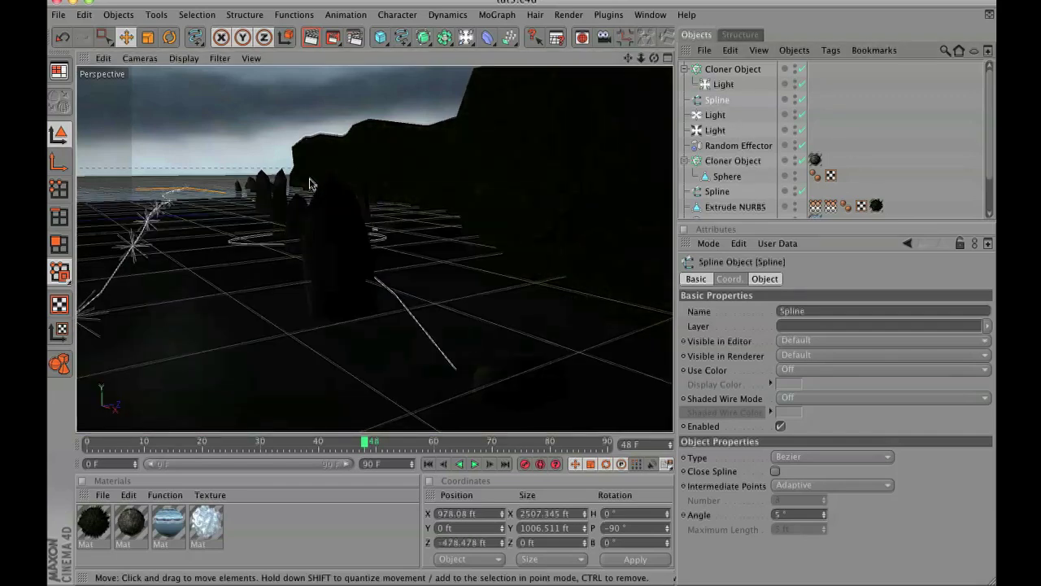
{"action": "key", "text": "F5"}
{"action": "key", "text": "F1"}
{"action": "key", "text": "super+r"}
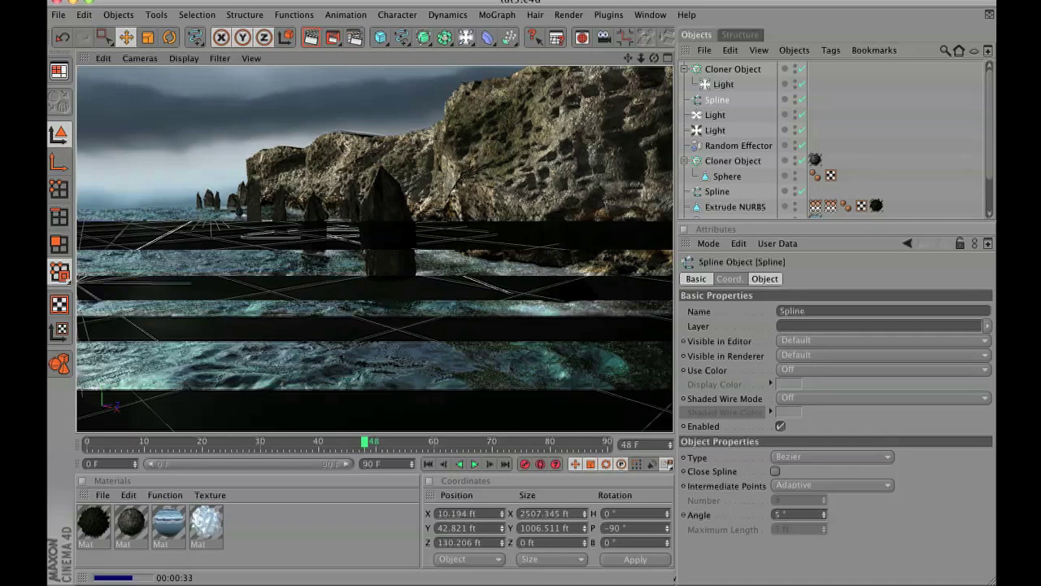
- Select the second material to show its 45% strength, 10 ft height displacement settings
{"action": "left_click", "coordinate": [130, 523]}
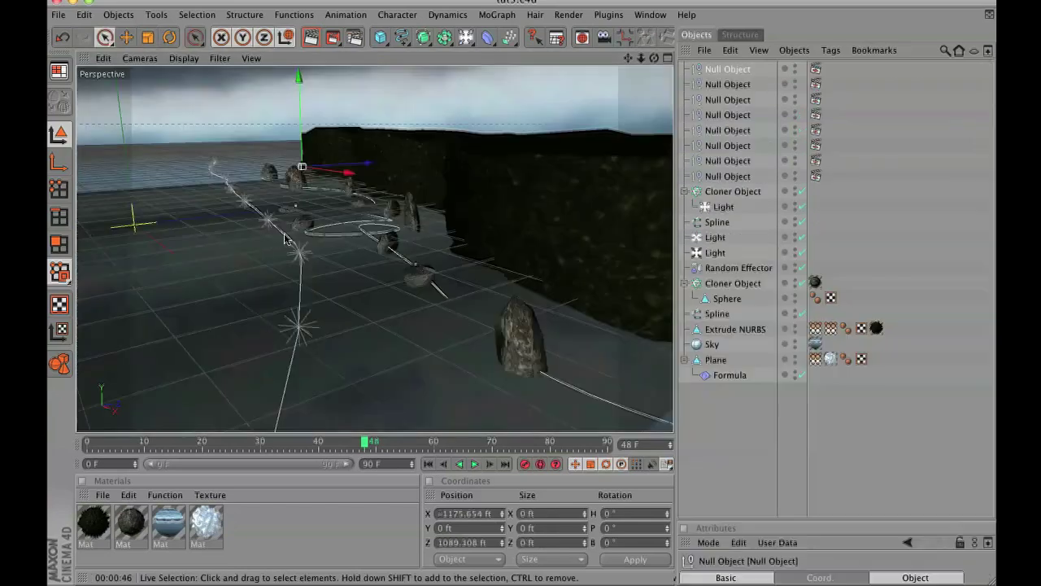
- Add a Compositing tag to the water Plane with object buffer 1 enabled
{"action": "left_click", "coordinate": [717, 359]}
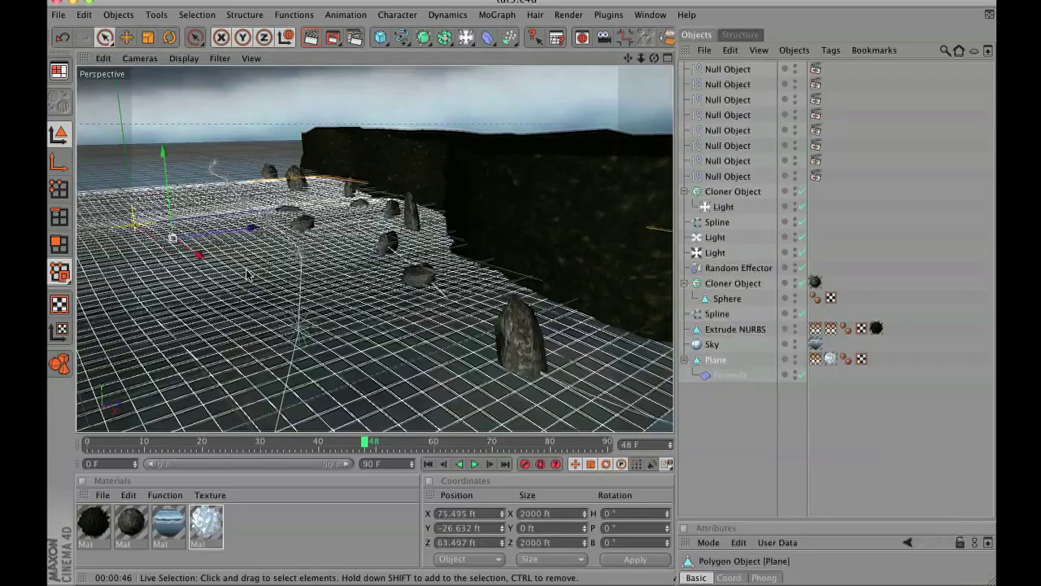
{"action": "right_click", "coordinate": [726, 362]}
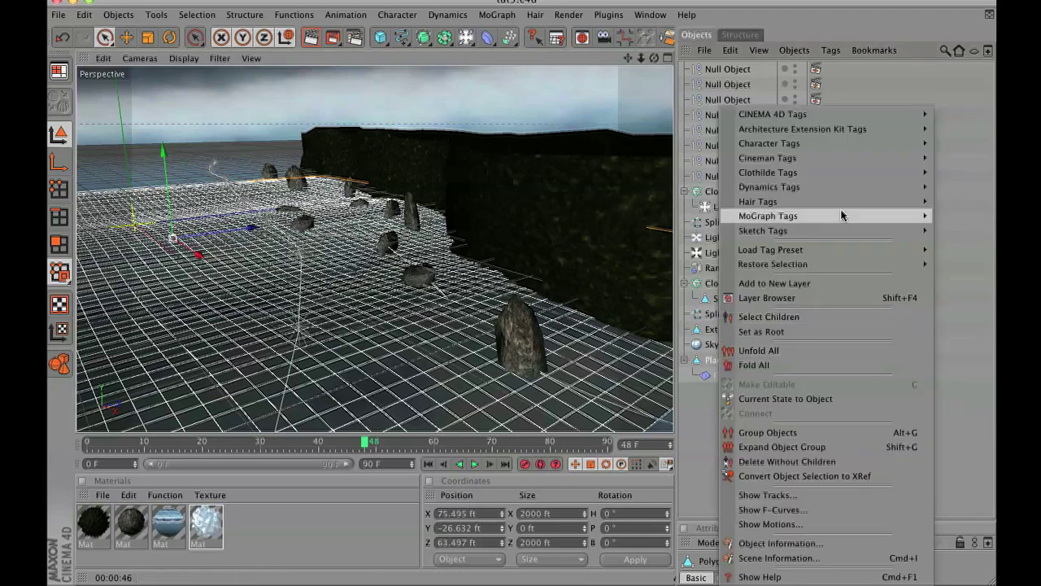
{"action": "mouse_move", "coordinate": [823, 113]}
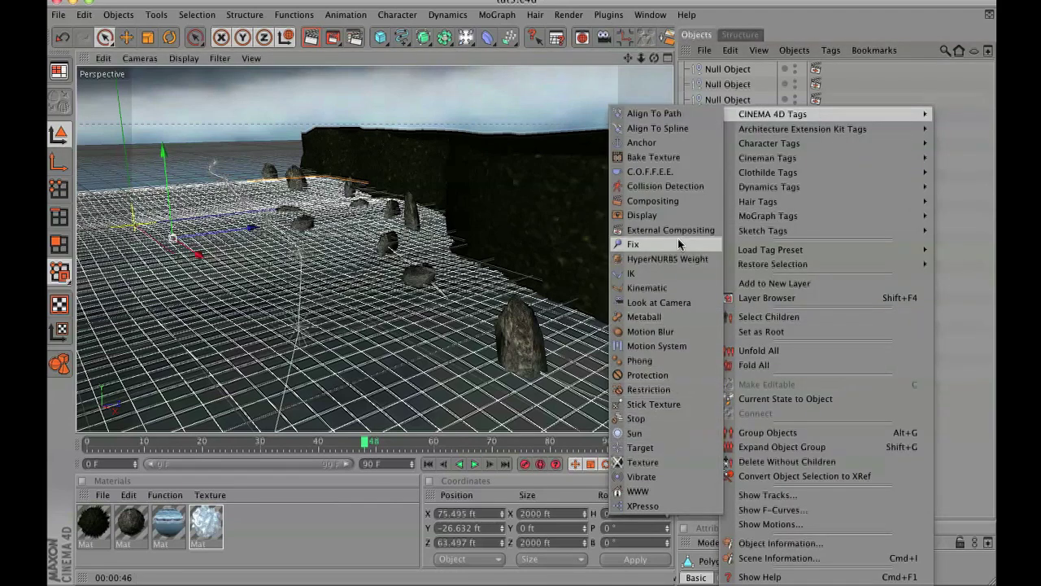
{"action": "left_click", "coordinate": [652, 200]}
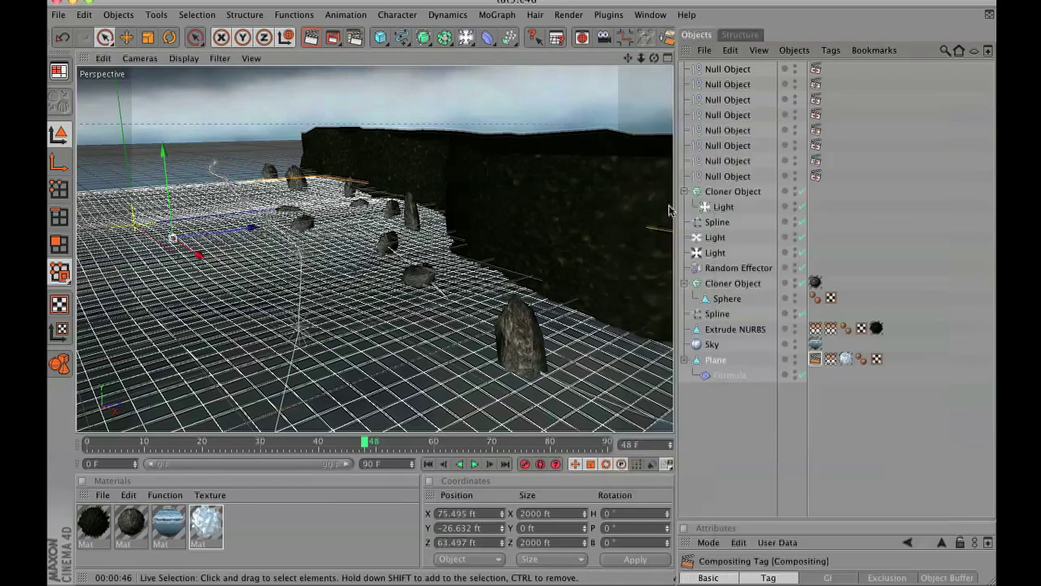
{"action": "left_click_drag", "start_coordinate": [777, 526], "coordinate": [779, 255]}
{"action": "left_click", "coordinate": [931, 316]}
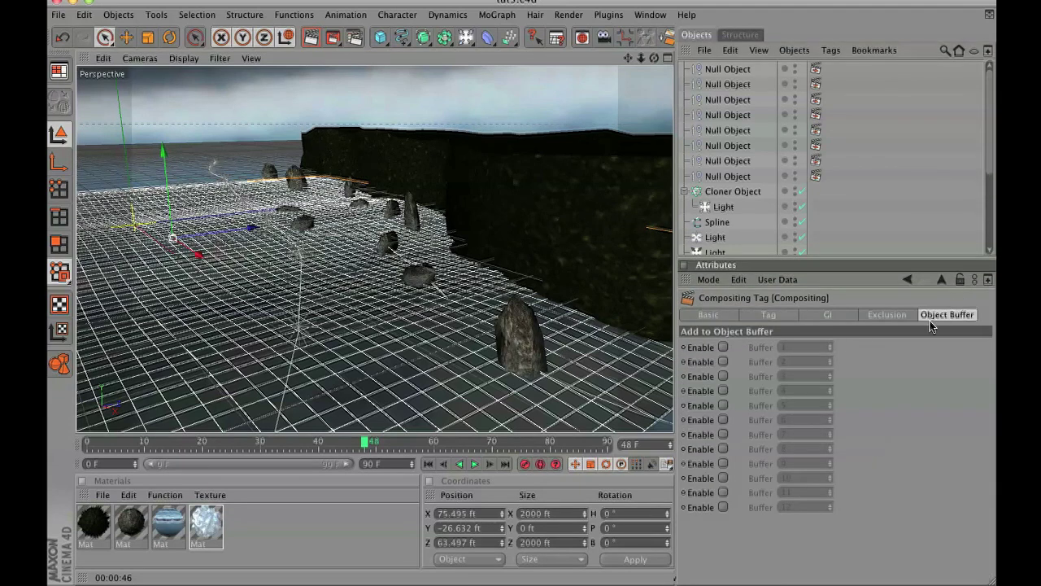
{"action": "left_click", "coordinate": [721, 347]}
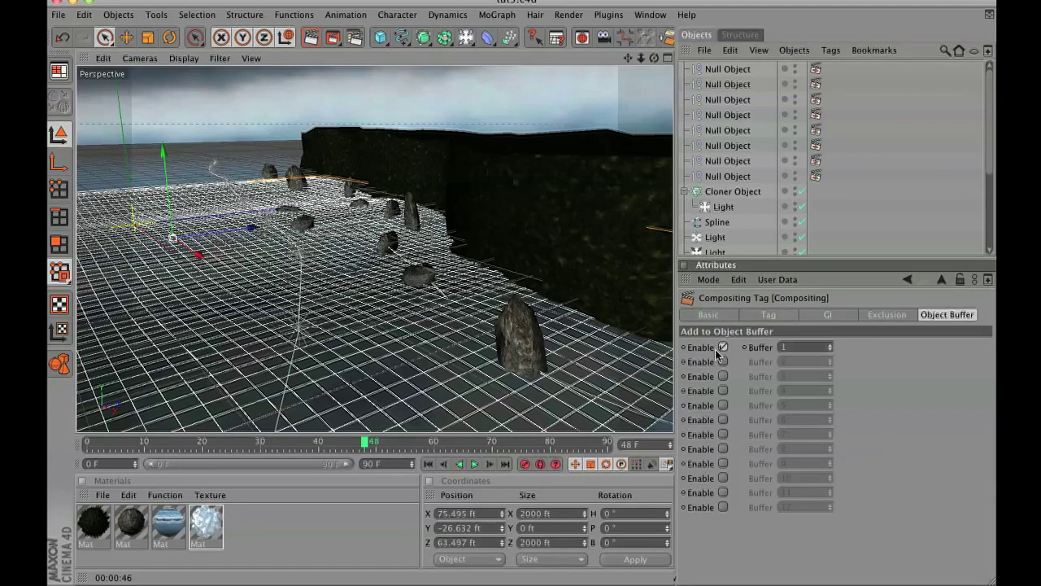
- Select the light Cloner Object, then the cliff wall Extrude NURBS
{"action": "left_click", "coordinate": [730, 193]}
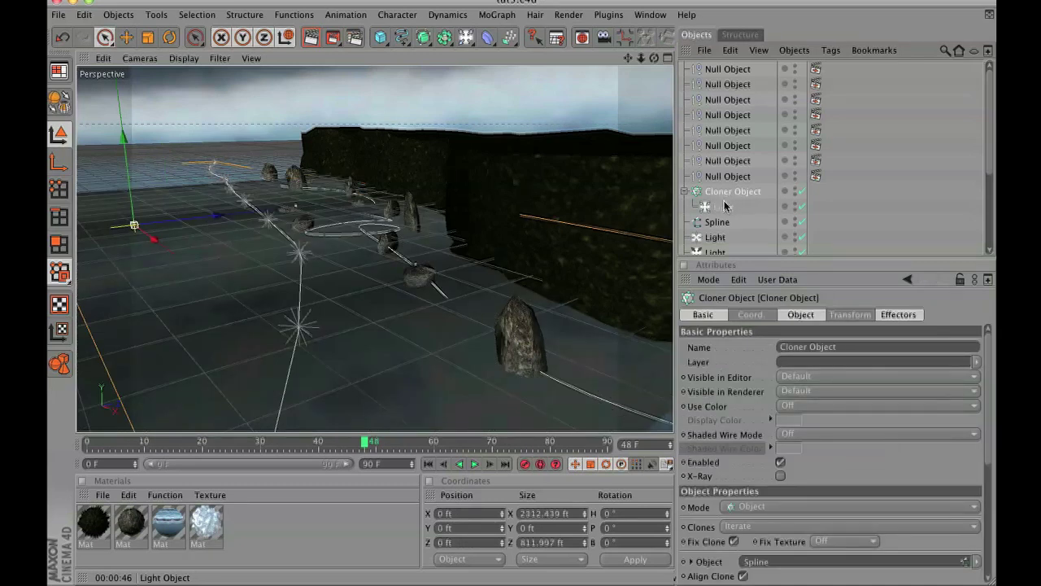
{"action": "scroll", "coordinate": [725, 203], "scroll_direction": "down", "scroll_amount": 3}
{"action": "scroll", "coordinate": [727, 205], "scroll_direction": "up", "scroll_amount": 3}
{"action": "scroll", "coordinate": [730, 216], "scroll_direction": "down", "scroll_amount": 2}
{"action": "scroll", "coordinate": [728, 213], "scroll_direction": "down", "scroll_amount": 2}
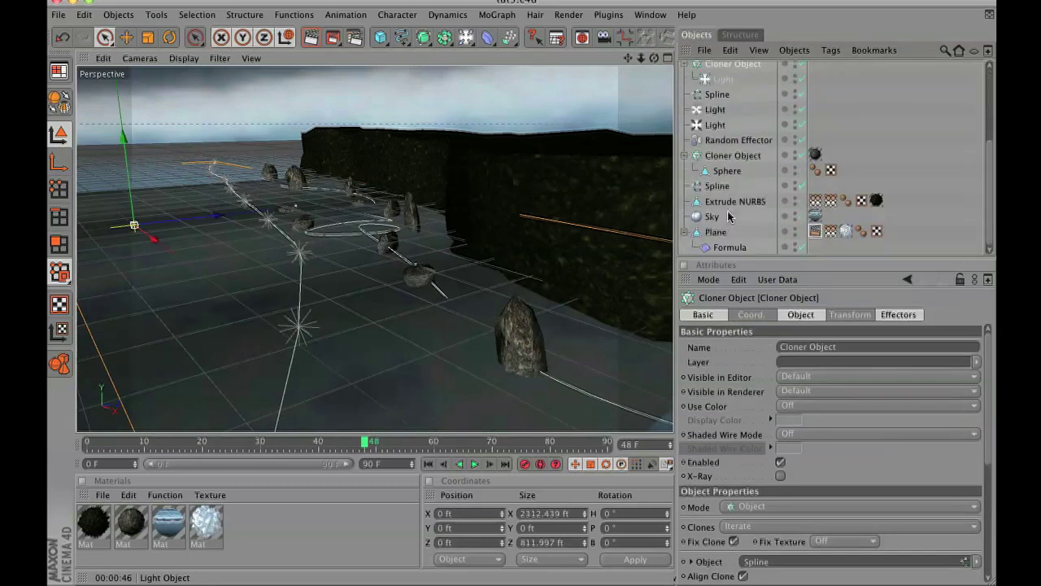
{"action": "left_click", "coordinate": [600, 273]}
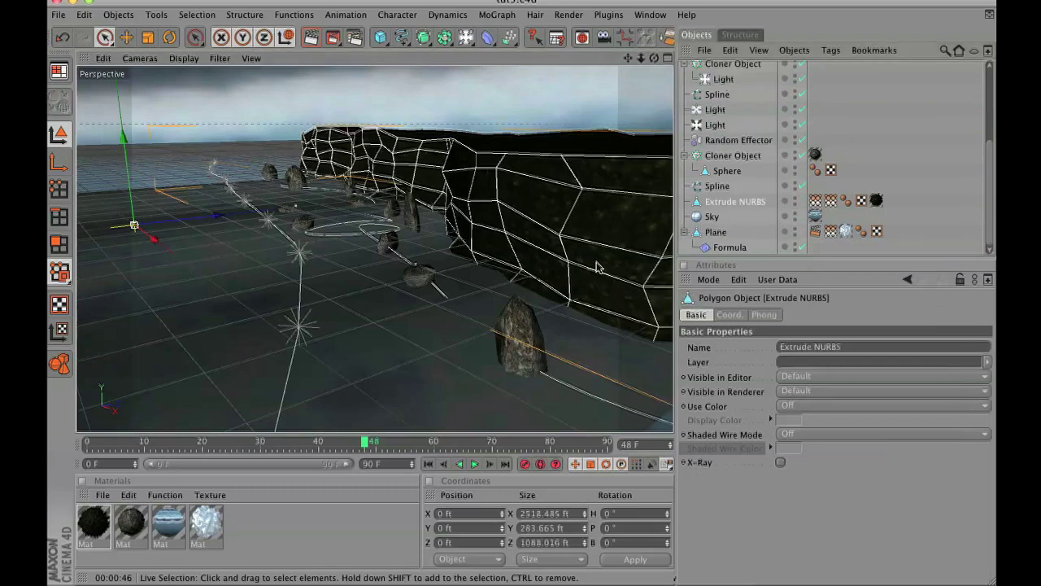
- Add a Compositing tag to the cliff wall with object buffer 2 enabled
{"action": "right_click", "coordinate": [725, 201]}
{"action": "mouse_move", "coordinate": [780, 114]}
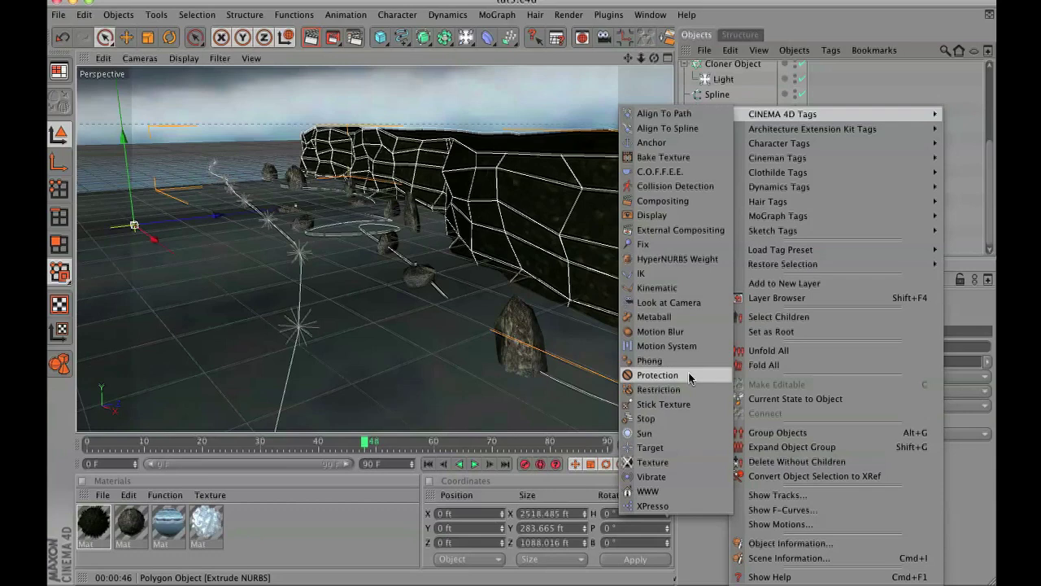
{"action": "left_click", "coordinate": [665, 201]}
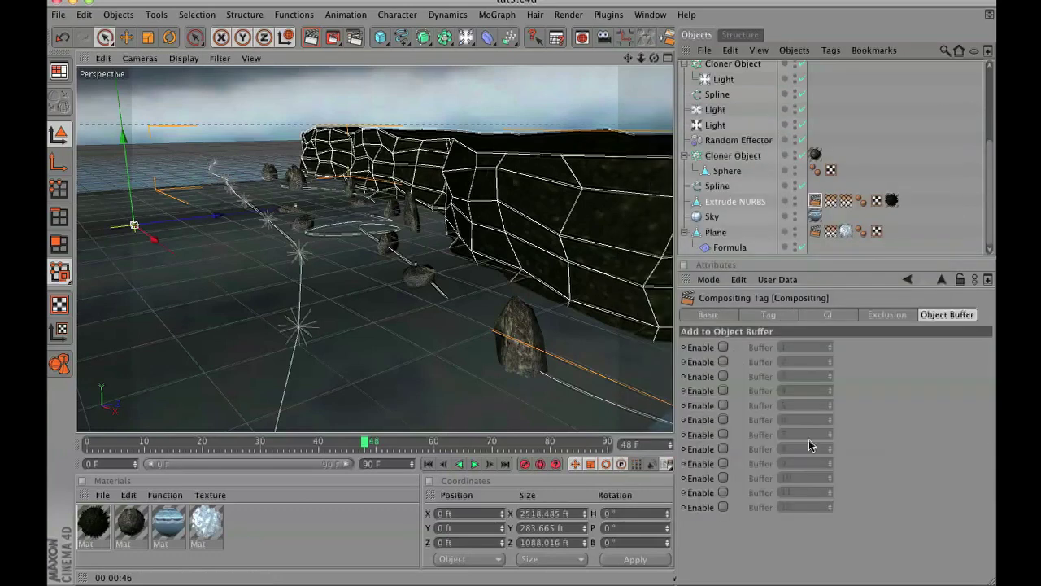
{"action": "left_click", "coordinate": [722, 361]}
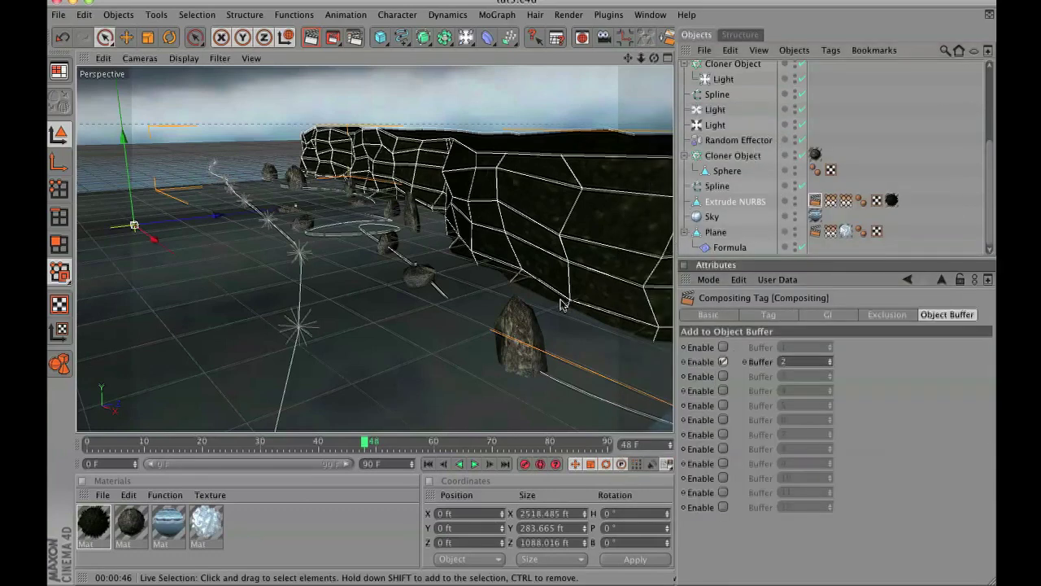
- Tag the Sphere with object buffer 3 and copy that tag onto the Cloner Object
{"action": "left_click", "coordinate": [720, 170]}
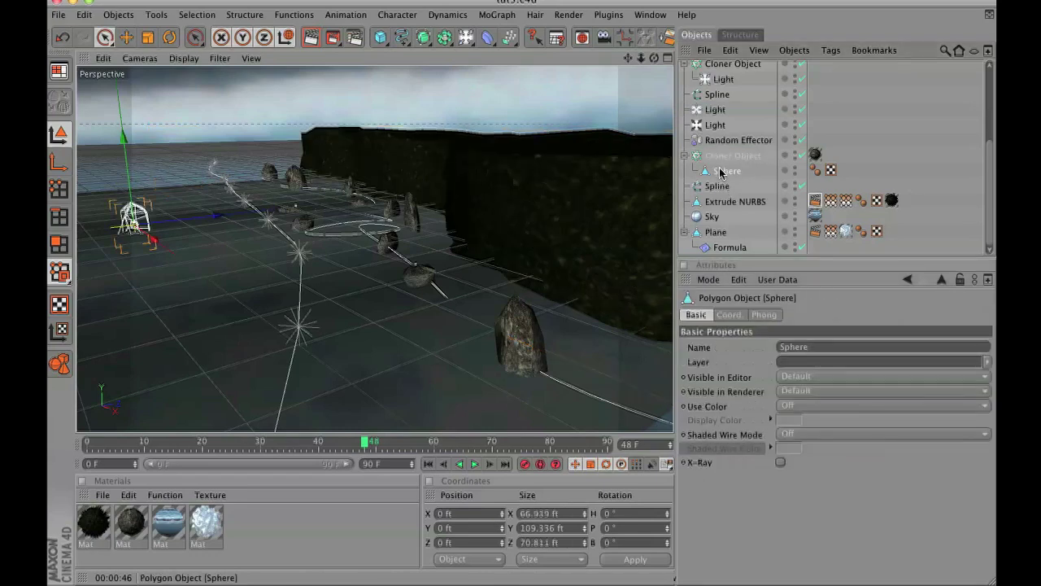
{"action": "right_click", "coordinate": [720, 172]}
{"action": "mouse_move", "coordinate": [777, 115]}
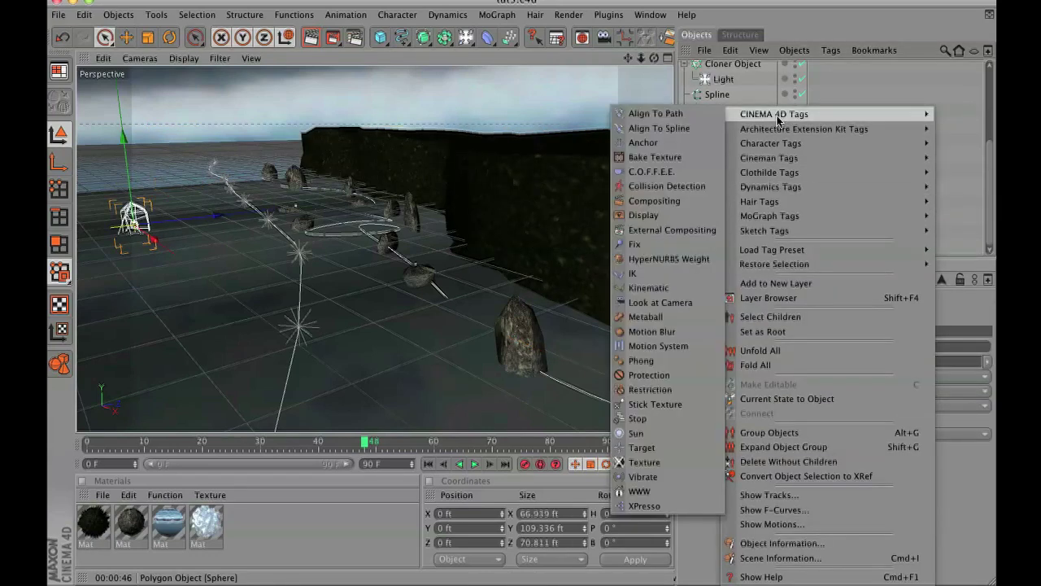
{"action": "left_click", "coordinate": [673, 203]}
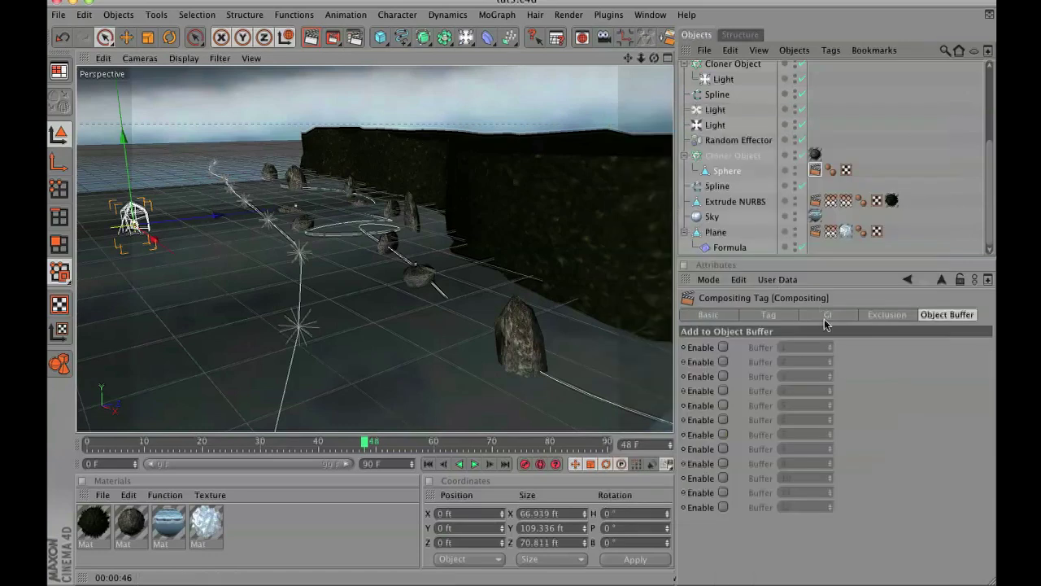
{"action": "left_click", "coordinate": [723, 375]}
{"action": "left_click_drag", "start_coordinate": [816, 170], "coordinate": [831, 156], "text": "ctrl"}
{"action": "left_click", "coordinate": [744, 157]}
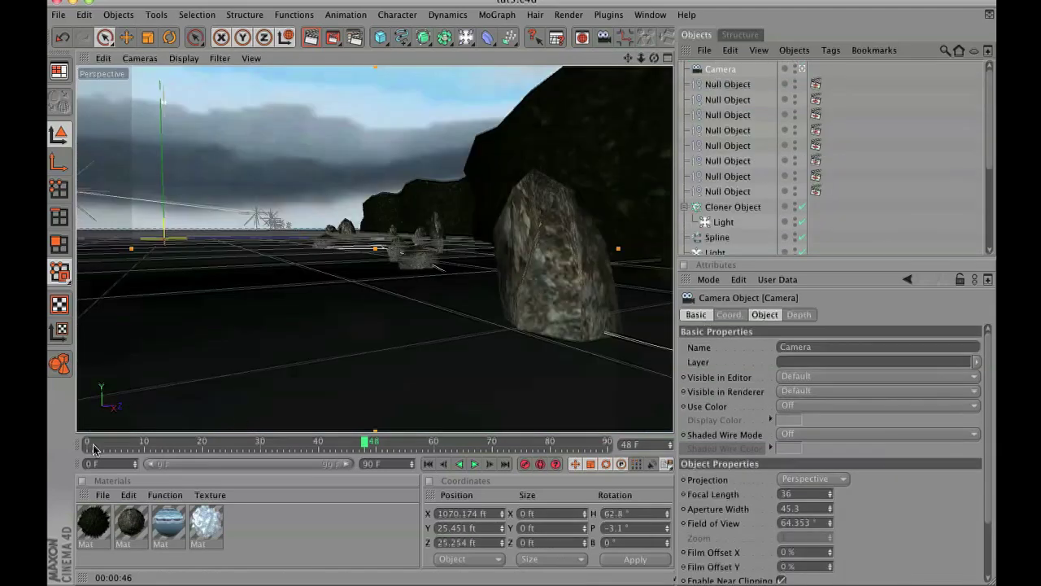
- Rewind the animation to frame 0
{"action": "left_click", "coordinate": [93, 447]}
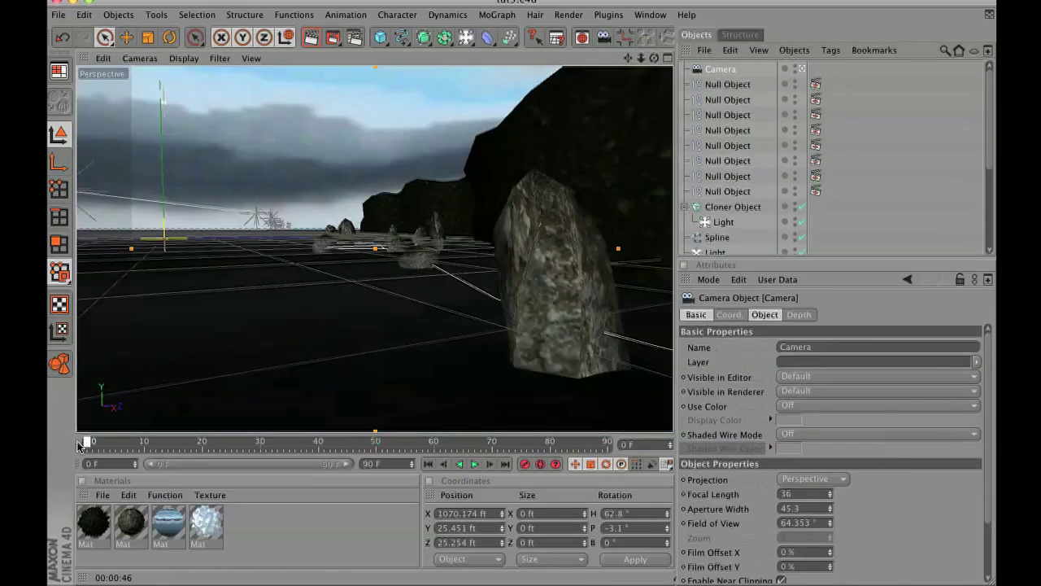
- Change the end frame from 90 F to 300 F, widen the preview range to 300, and check frame 300
{"action": "double_click", "coordinate": [389, 469]}
{"action": "type", "text": "100"}
{"action": "key", "text": "Return"}
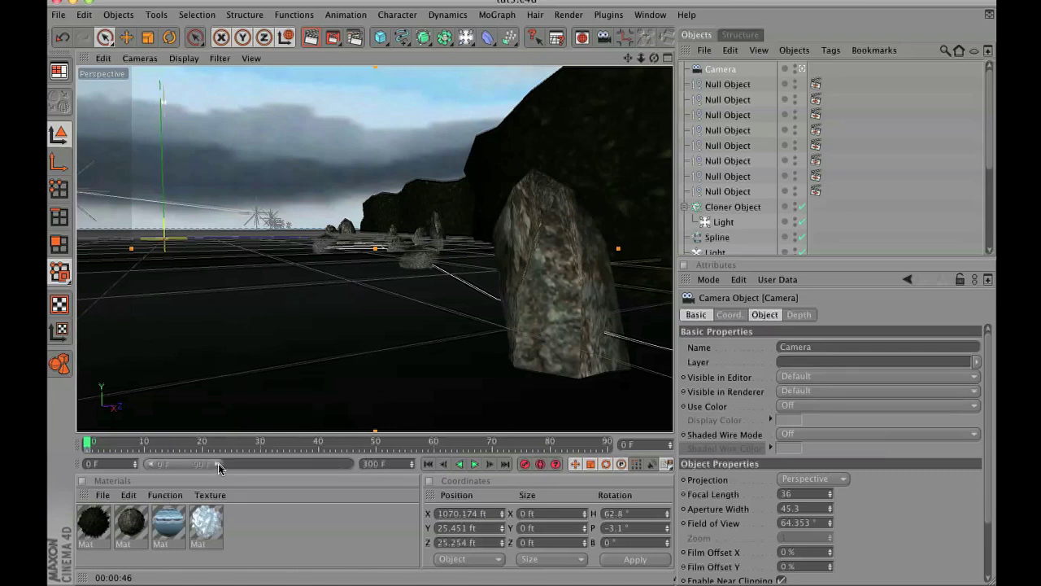
{"action": "left_click_drag", "start_coordinate": [218, 467], "coordinate": [350, 463]}
{"action": "left_click", "coordinate": [607, 444]}
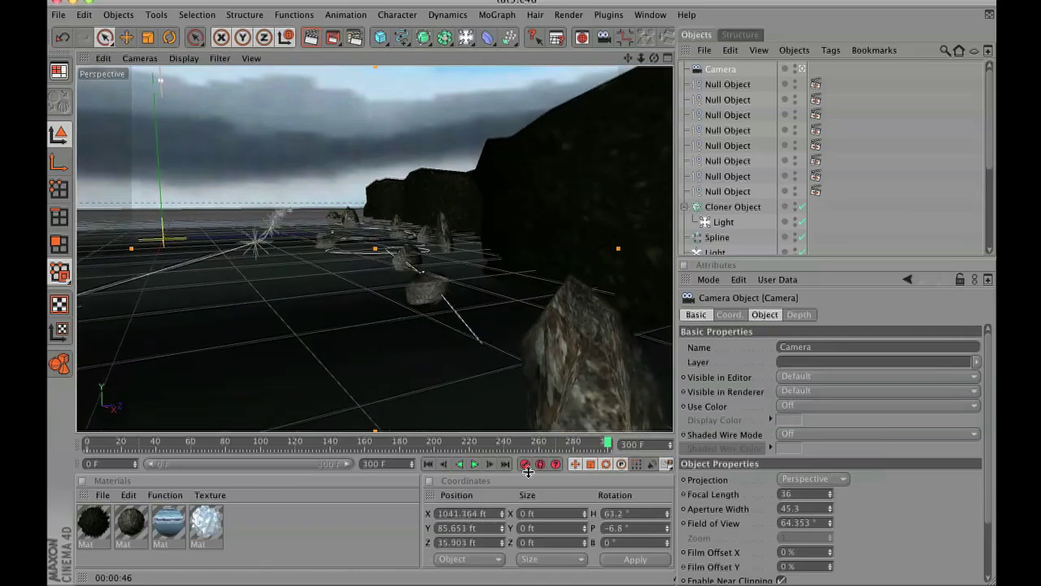
- Show the Camera's F-Curves and switch all 18 keyframes from spline to Linear interpolation
{"action": "right_click", "coordinate": [721, 70]}
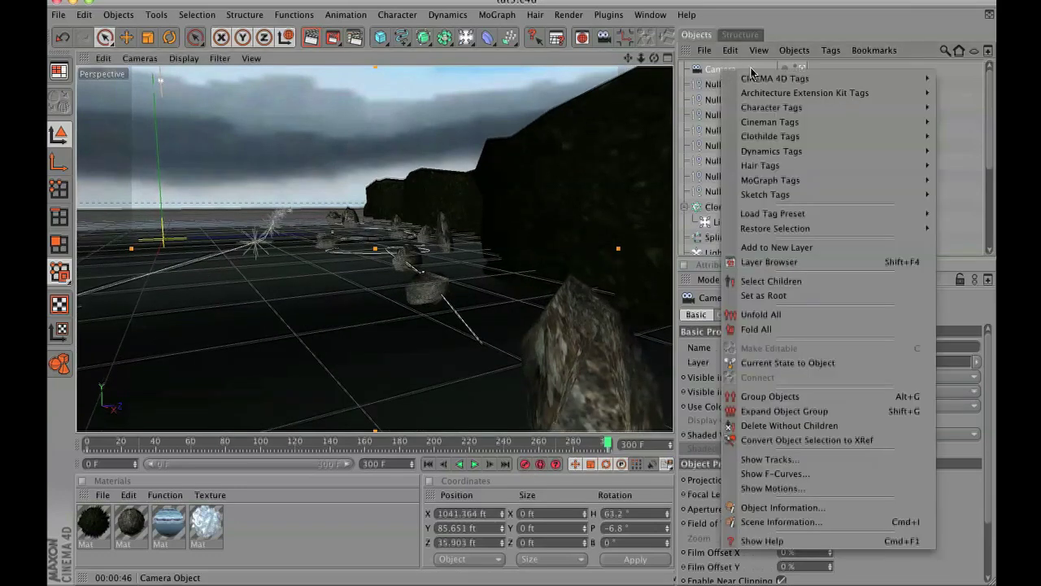
{"action": "mouse_move", "coordinate": [789, 81]}
{"action": "left_click", "coordinate": [828, 65]}
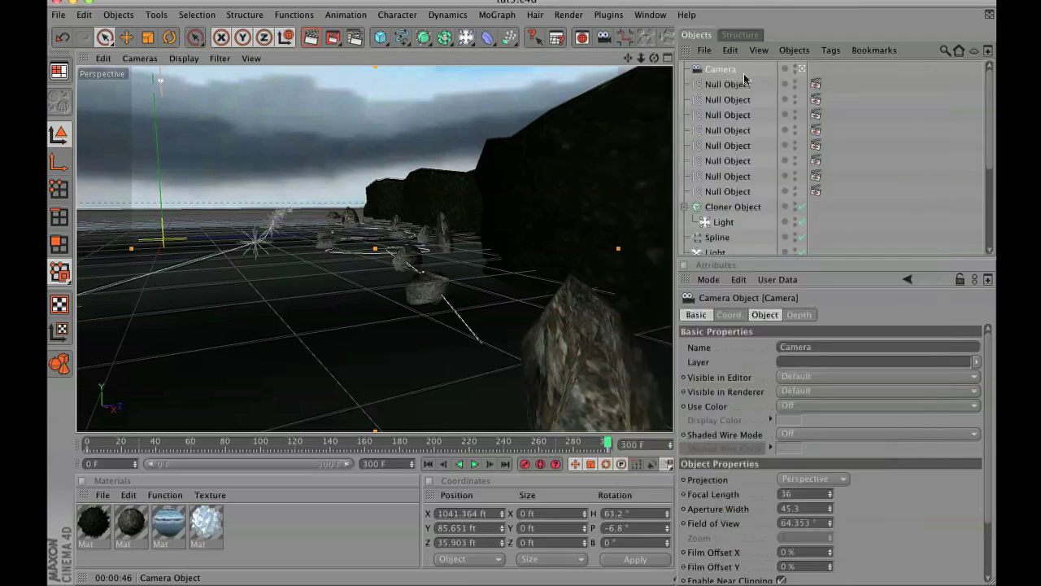
{"action": "right_click", "coordinate": [724, 72]}
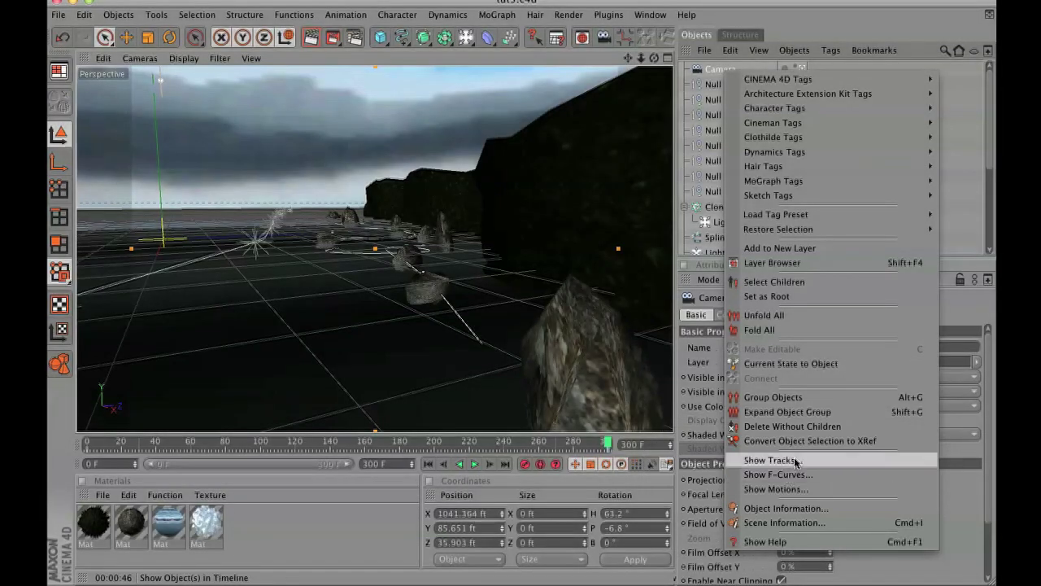
{"action": "left_click", "coordinate": [788, 477]}
{"action": "key", "text": "ctrl+a"}
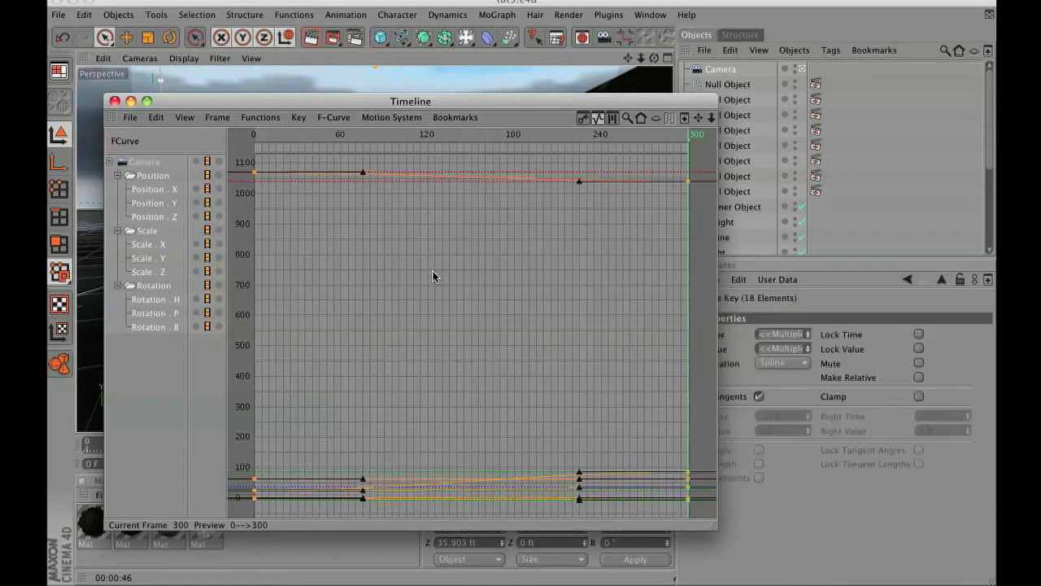
{"action": "right_click", "coordinate": [433, 271]}
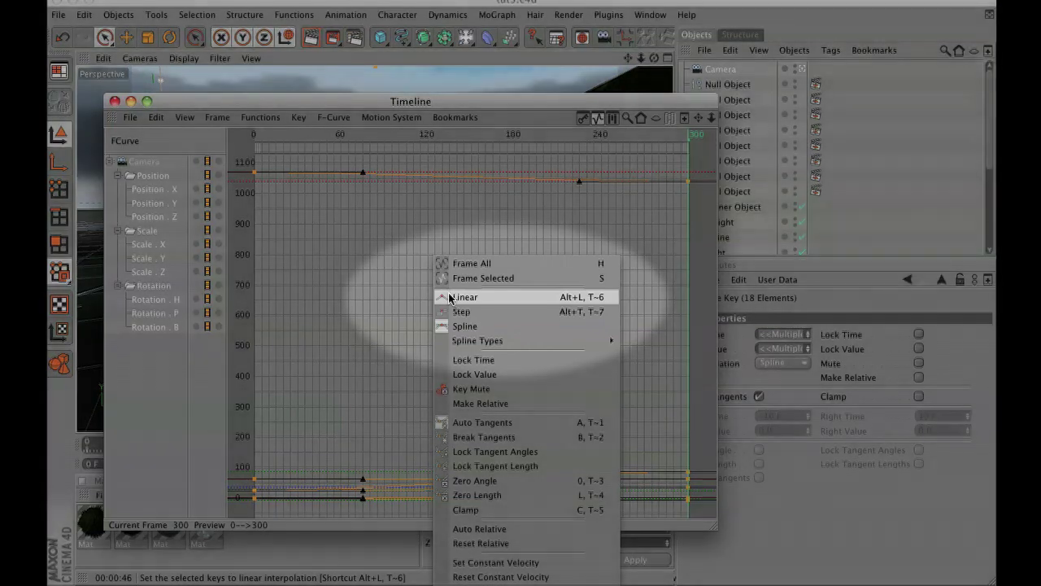
{"action": "left_click", "coordinate": [464, 297]}
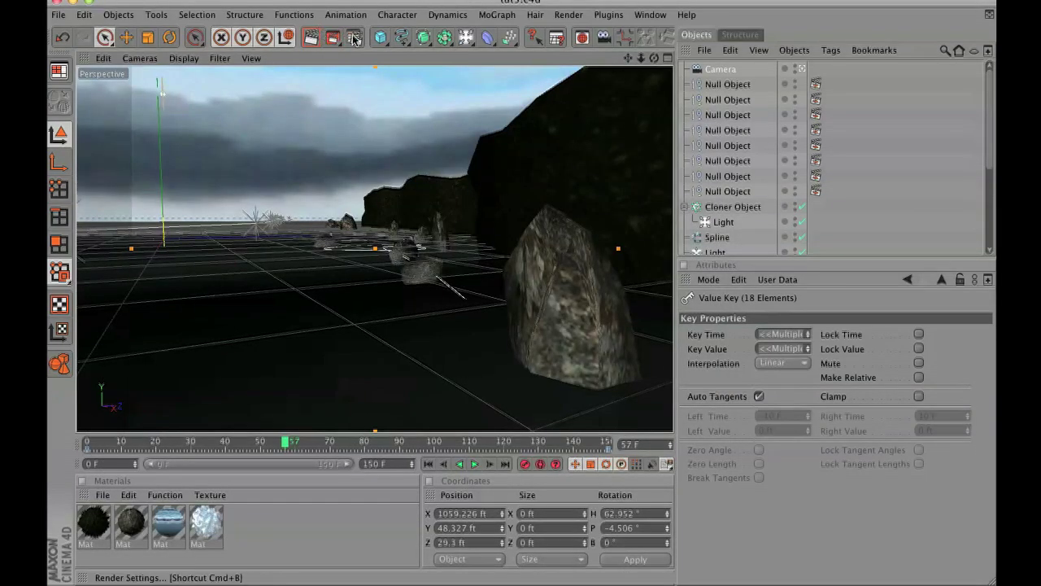
- In Render Settings, apply the HDV/HDTV 720 29.97 resolution preset and render all frames
{"action": "left_click", "coordinate": [355, 38]}
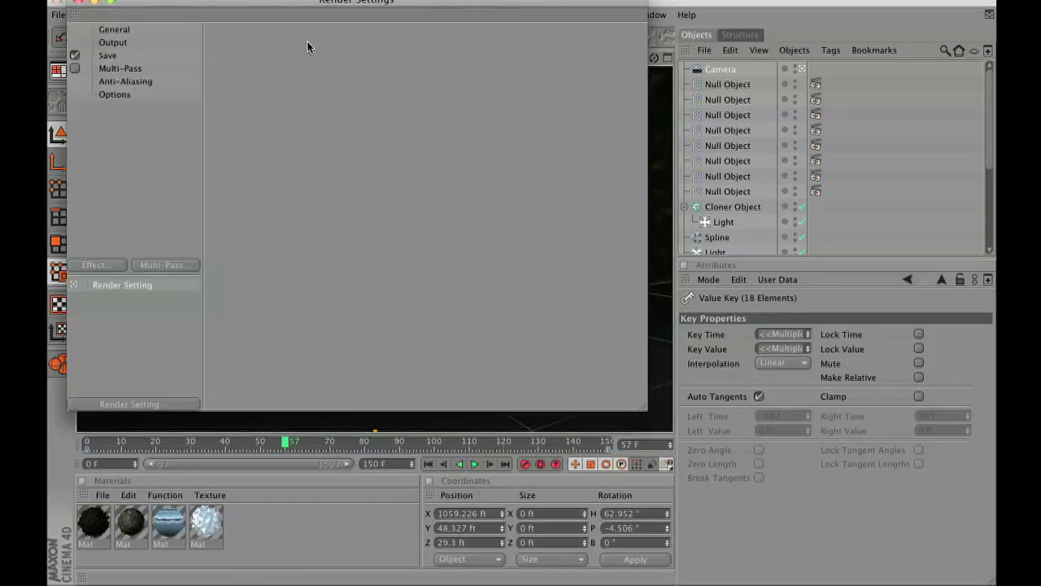
{"action": "left_click", "coordinate": [114, 42]}
{"action": "left_click", "coordinate": [224, 49]}
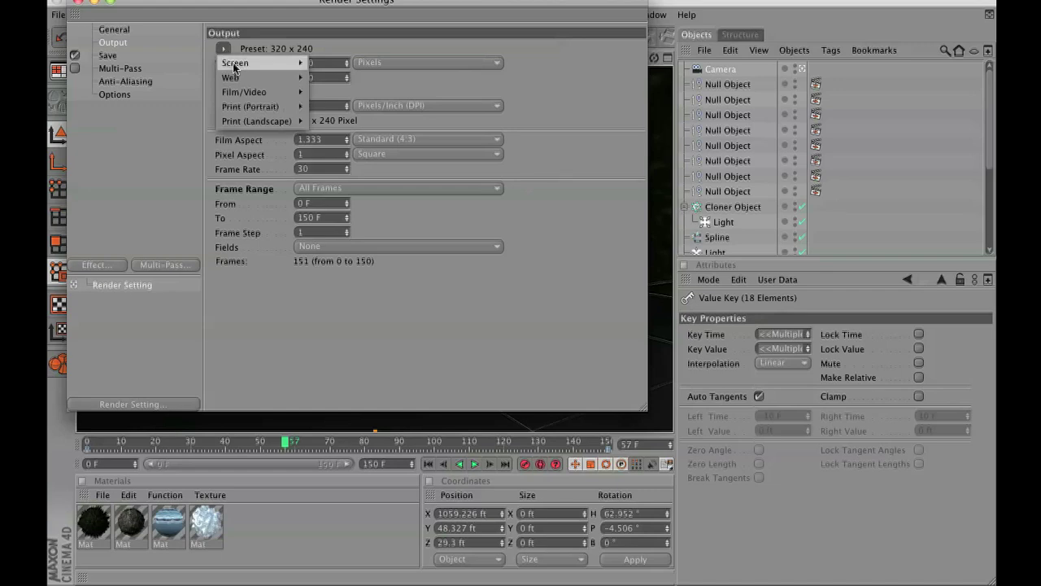
{"action": "mouse_move", "coordinate": [261, 92]}
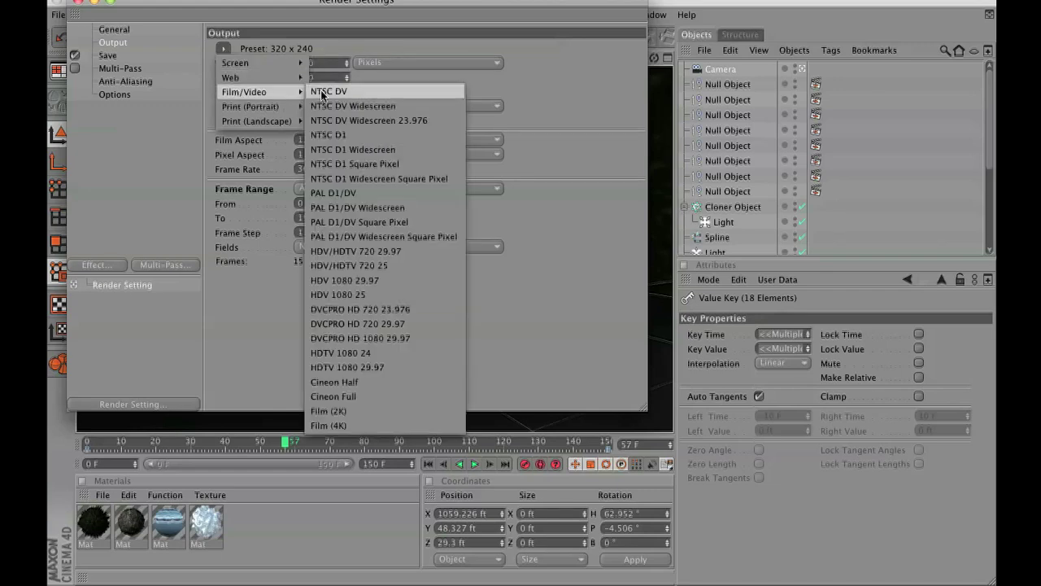
{"action": "left_click", "coordinate": [359, 252]}
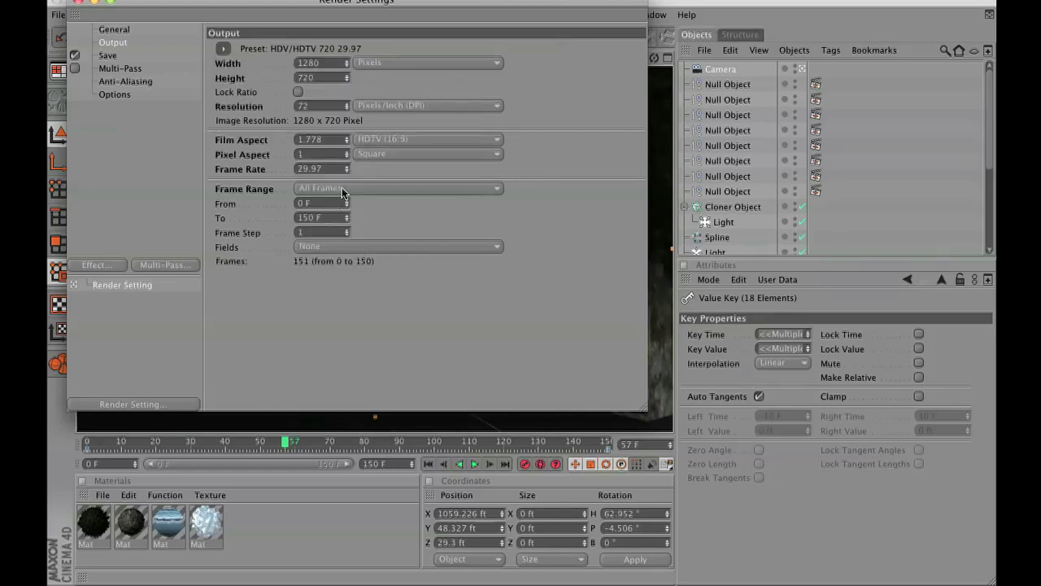
{"action": "left_click", "coordinate": [342, 187]}
{"action": "left_click", "coordinate": [342, 233]}
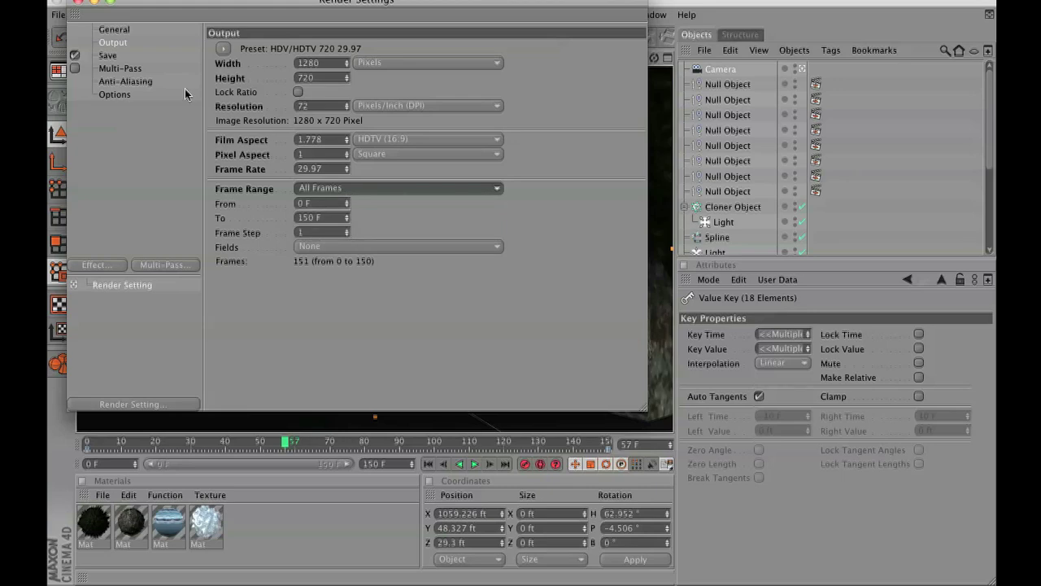
- Set the render save path to a new tut5 folder with file name shot1
{"action": "left_click", "coordinate": [108, 56]}
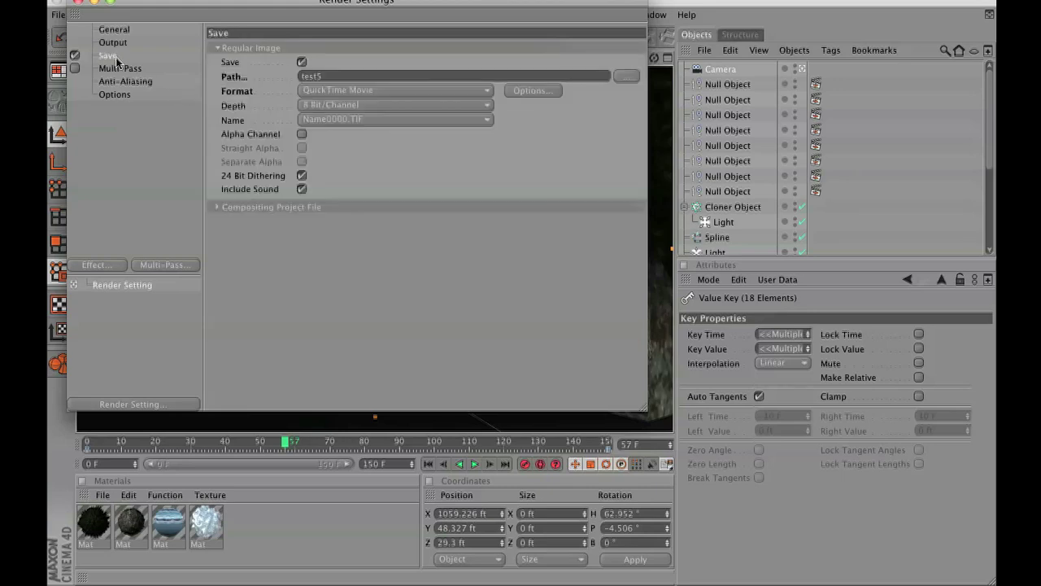
{"action": "left_click", "coordinate": [623, 76]}
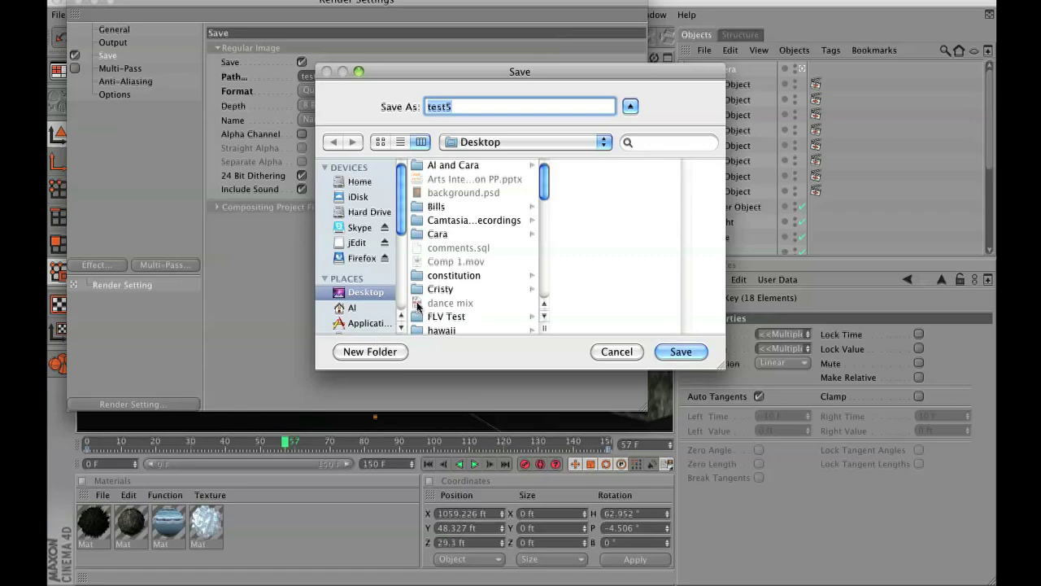
{"action": "left_click", "coordinate": [381, 358]}
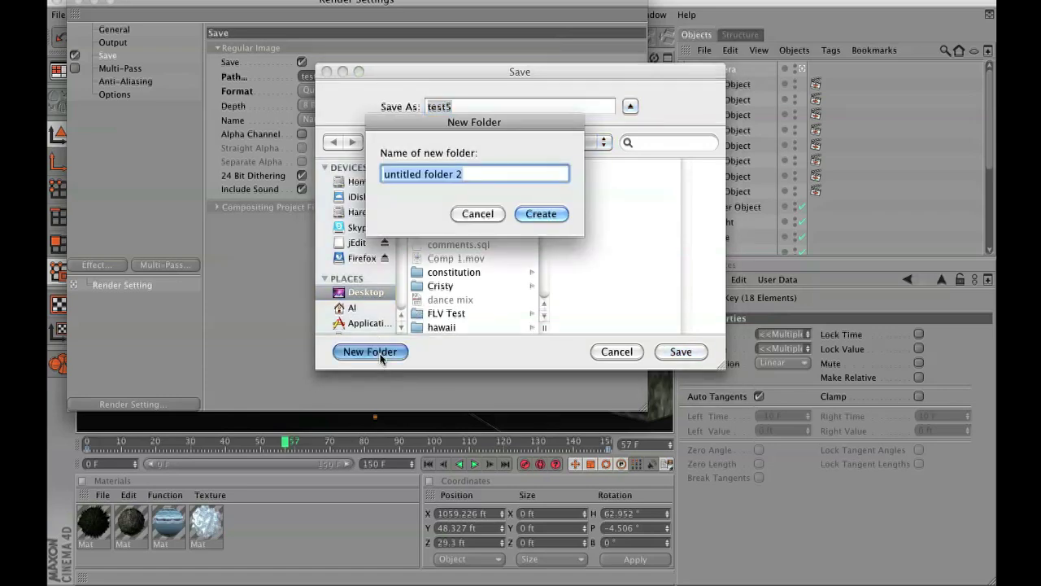
{"action": "type", "text": "tut5"}
{"action": "key", "text": "Return"}
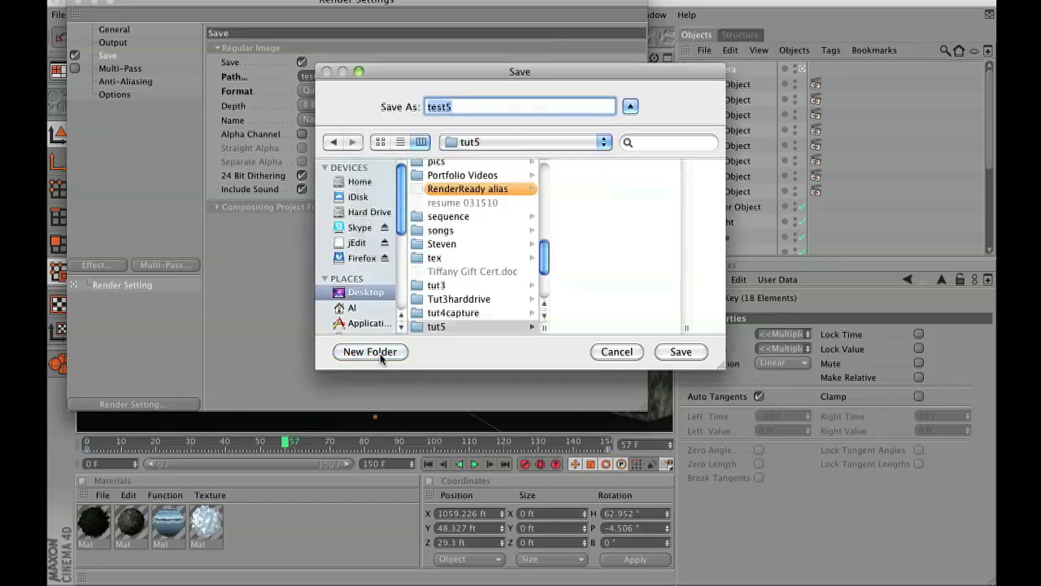
{"action": "type", "text": "water"}
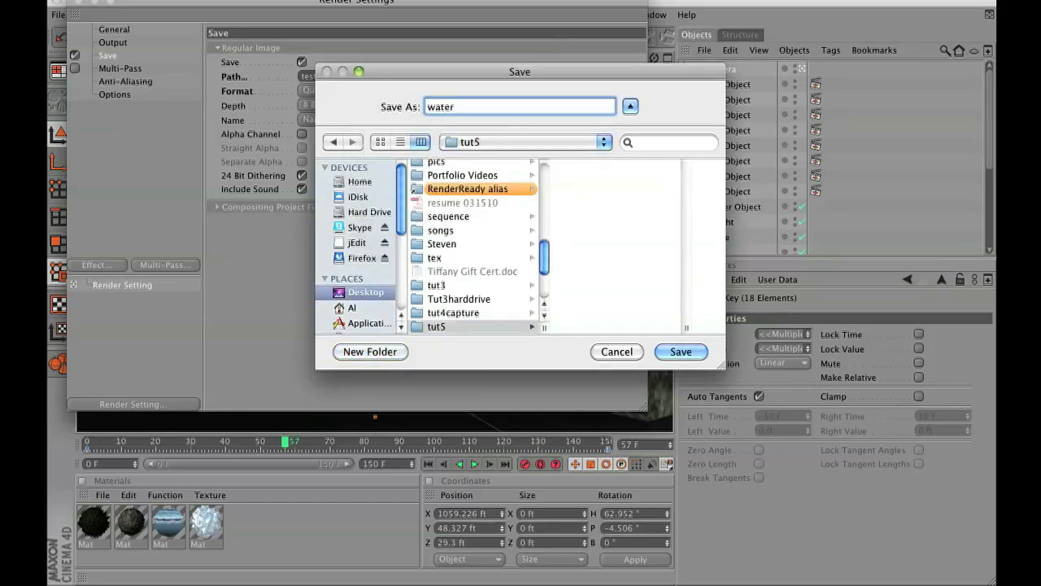
{"action": "key", "text": "BackSpace"}
{"action": "key", "text": "BackSpace"}
{"action": "key", "text": "BackSpace"}
{"action": "type", "text": "shot1"}
{"action": "key", "text": "Return"}
- Save as 16-bit RPF with normals and alpha, plus a compositing project file with 3D data
{"action": "left_click", "coordinate": [439, 91]}
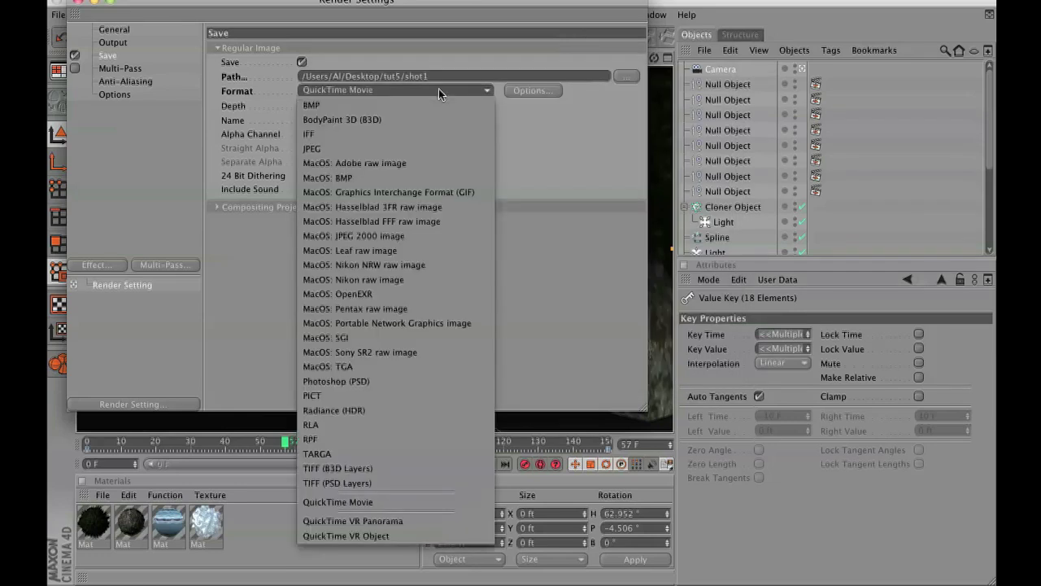
{"action": "left_click", "coordinate": [375, 430]}
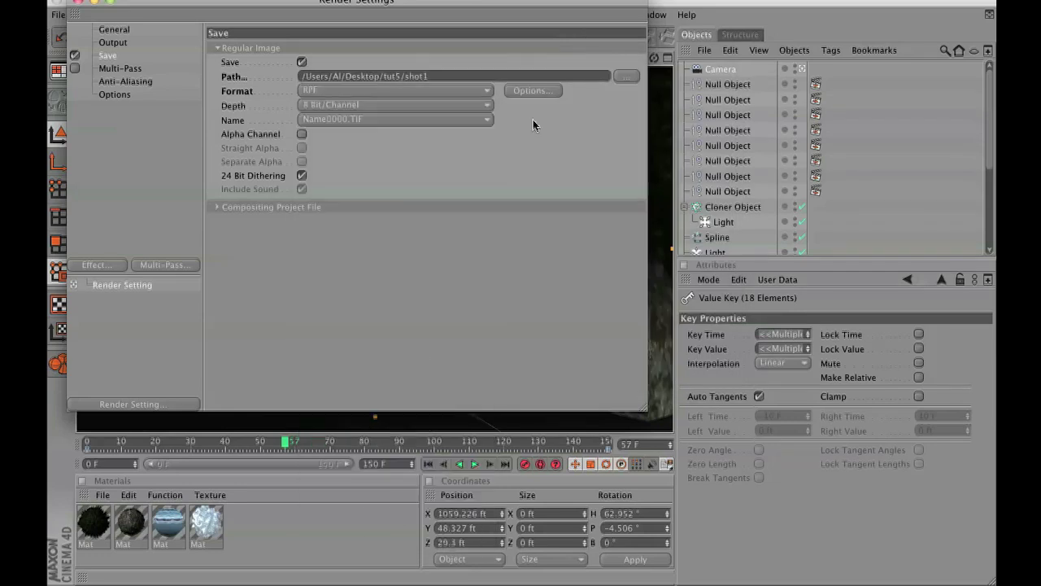
{"action": "left_click", "coordinate": [531, 91]}
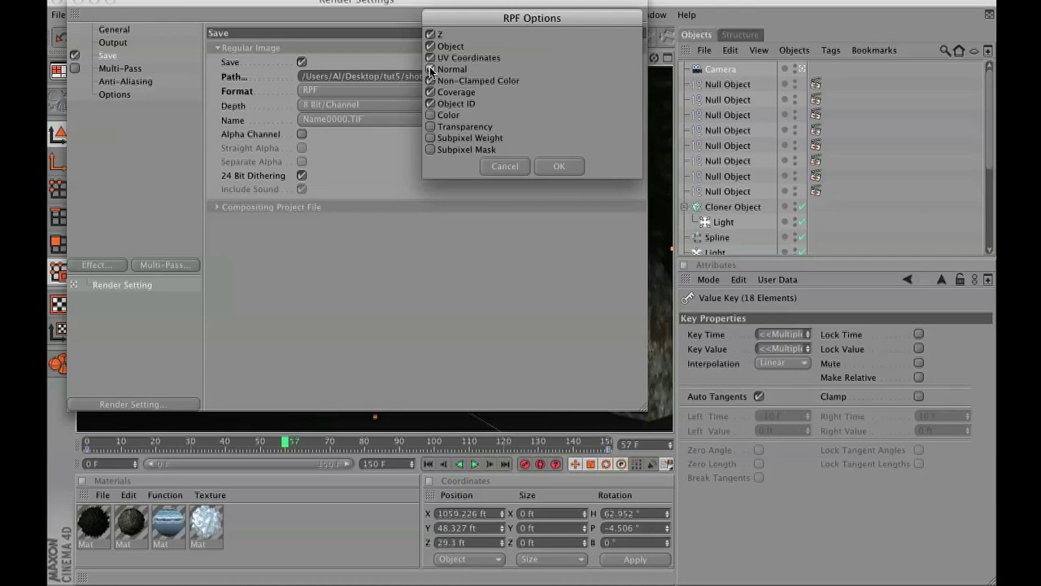
{"action": "left_click", "coordinate": [431, 69]}
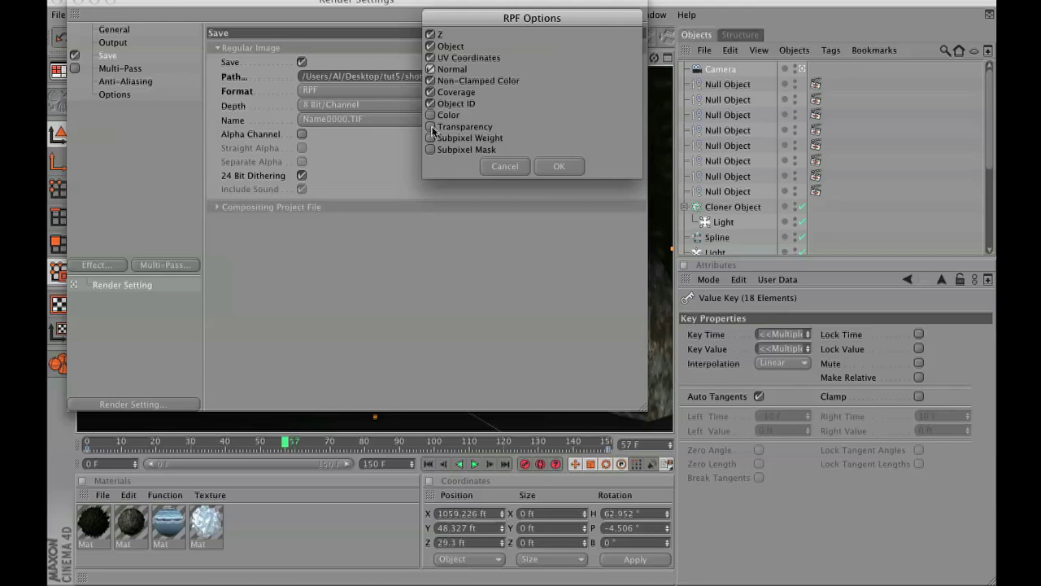
{"action": "left_click", "coordinate": [557, 166]}
{"action": "left_click", "coordinate": [302, 133]}
{"action": "left_click", "coordinate": [324, 106]}
{"action": "left_click", "coordinate": [323, 128]}
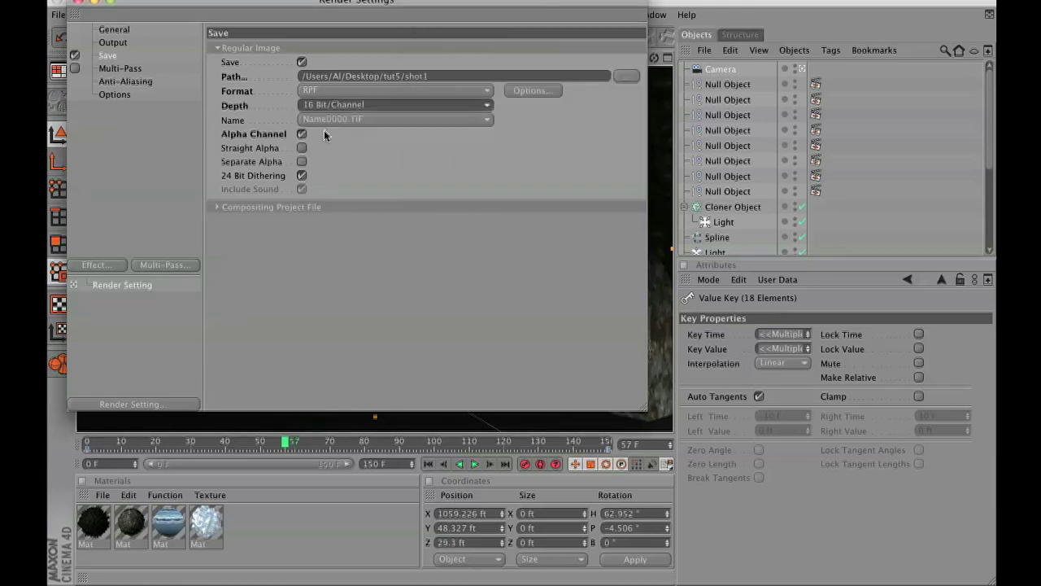
{"action": "left_click", "coordinate": [221, 206]}
{"action": "left_click", "coordinate": [314, 222]}
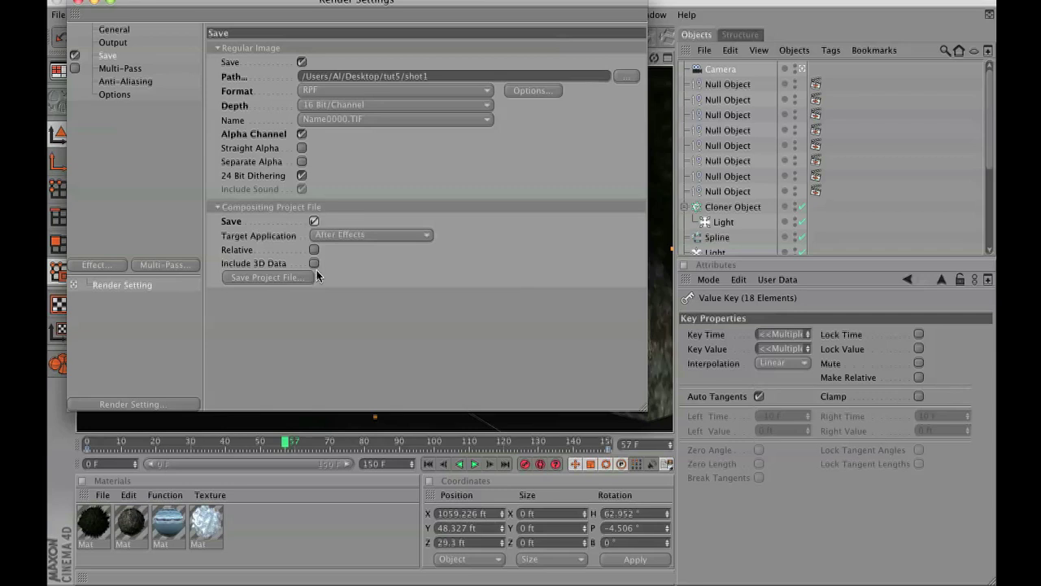
{"action": "left_click", "coordinate": [313, 262]}
- Enable multi-pass rendering, saving it as 'shot' in QuickTime Movie format
{"action": "left_click", "coordinate": [74, 69]}
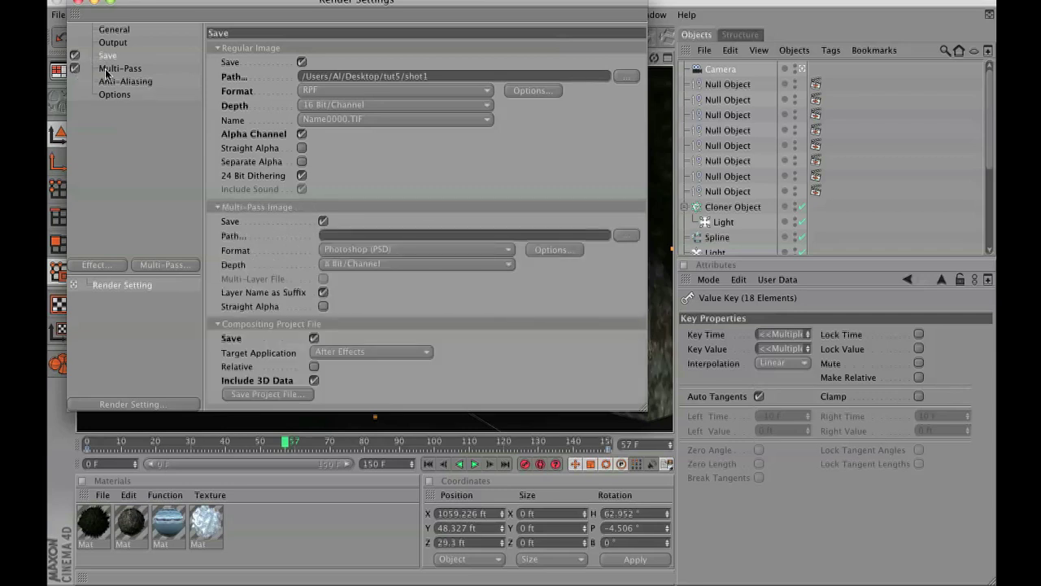
{"action": "left_click", "coordinate": [624, 235]}
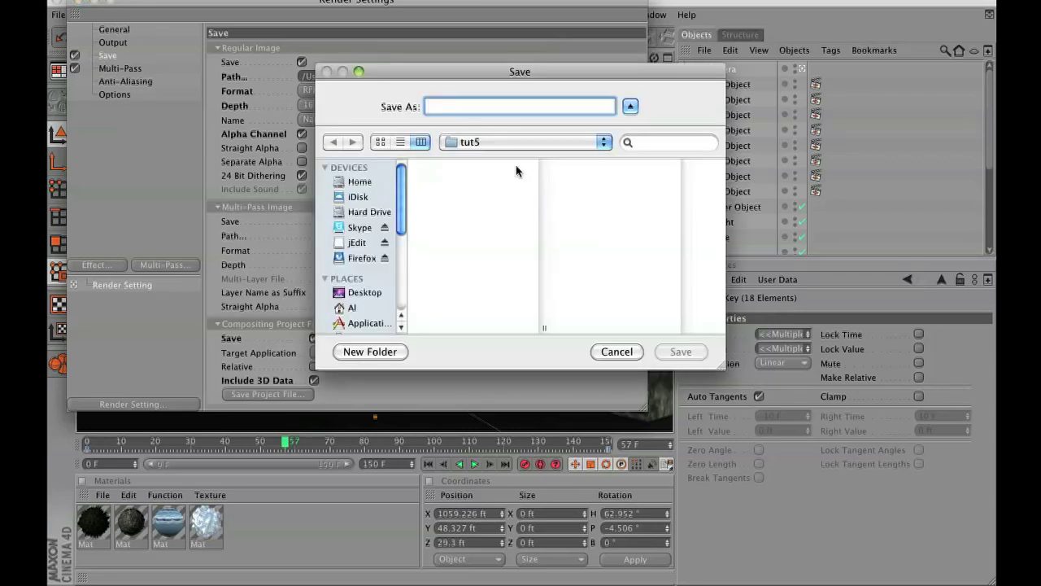
{"action": "type", "text": "shot"}
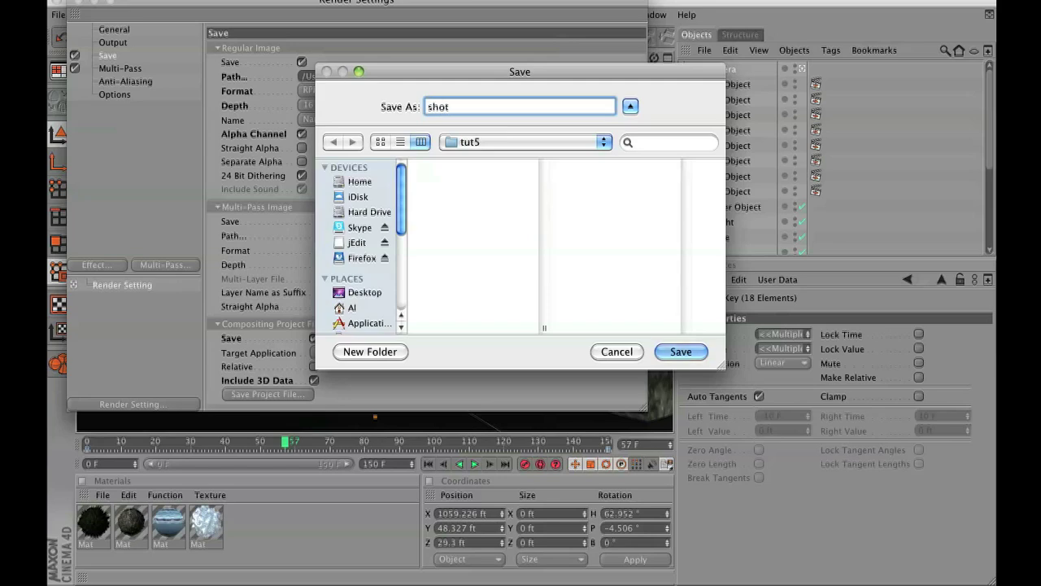
{"action": "key", "text": "Return"}
{"action": "left_click", "coordinate": [413, 250]}
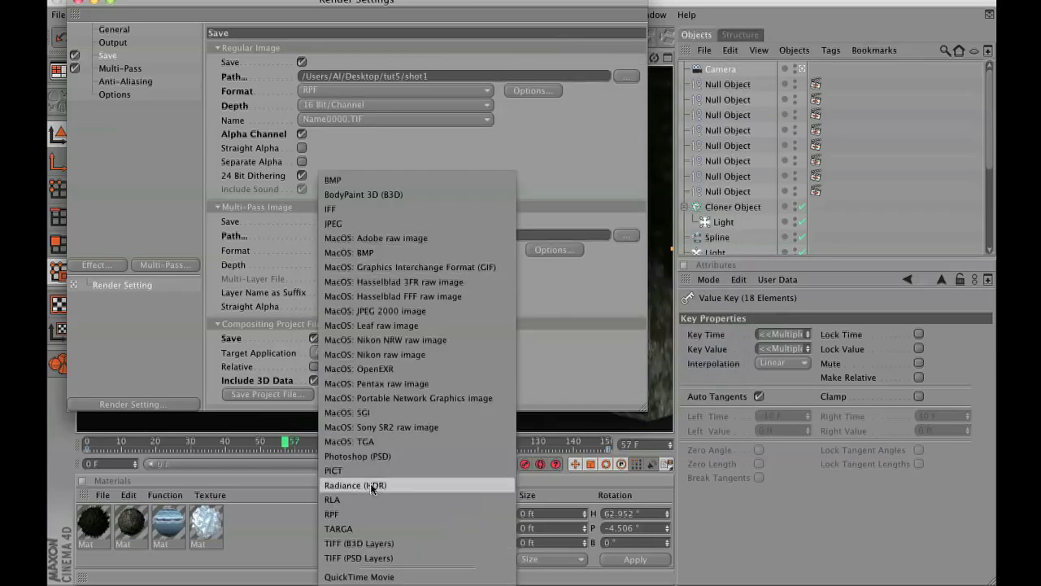
{"action": "left_click", "coordinate": [372, 577]}
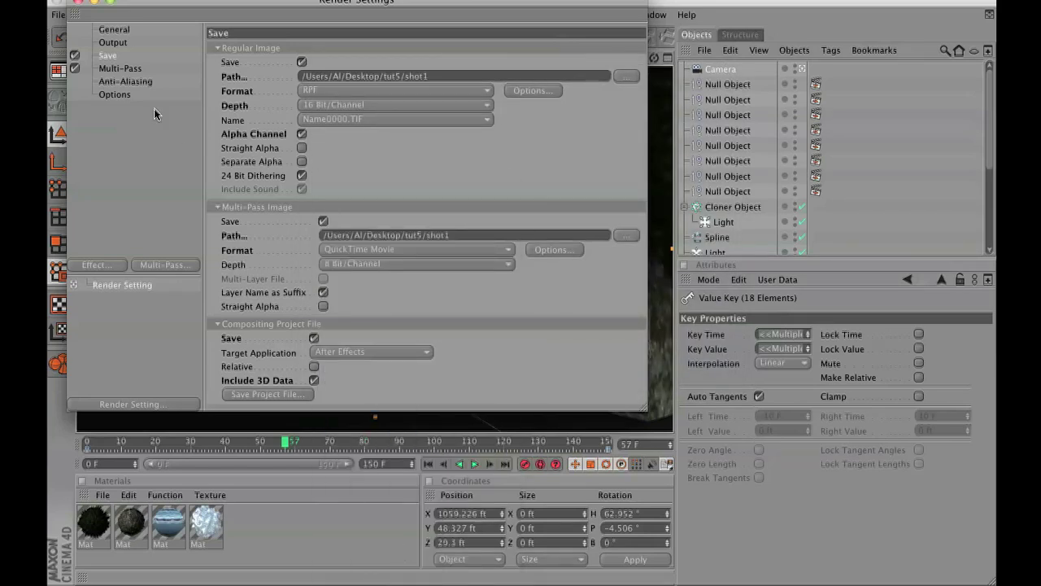
- Add an Ambient Occlusion post effect and lower its Accuracy from 100% to 75%
{"action": "left_click", "coordinate": [91, 264]}
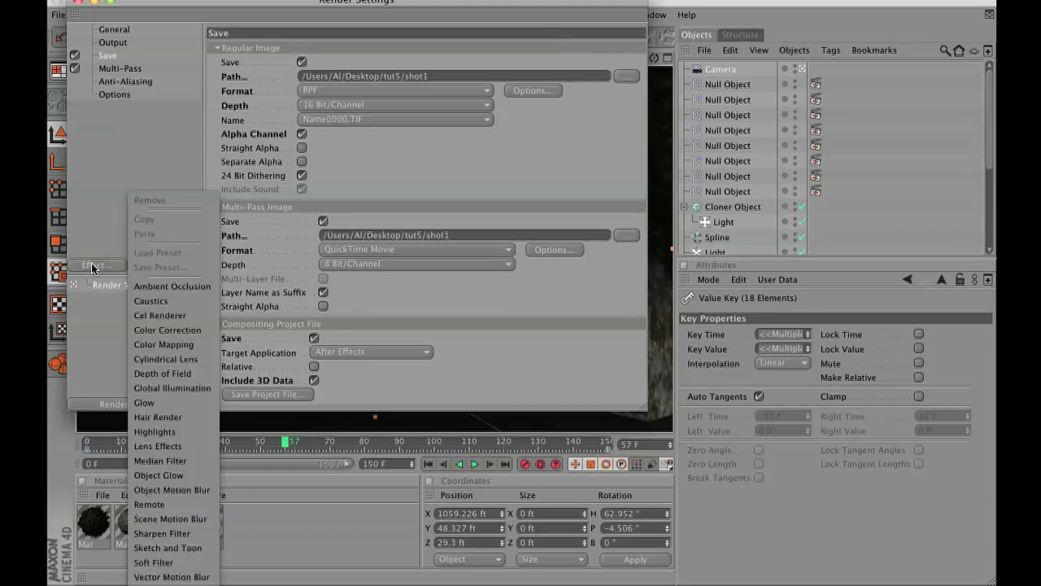
{"action": "left_click", "coordinate": [156, 287]}
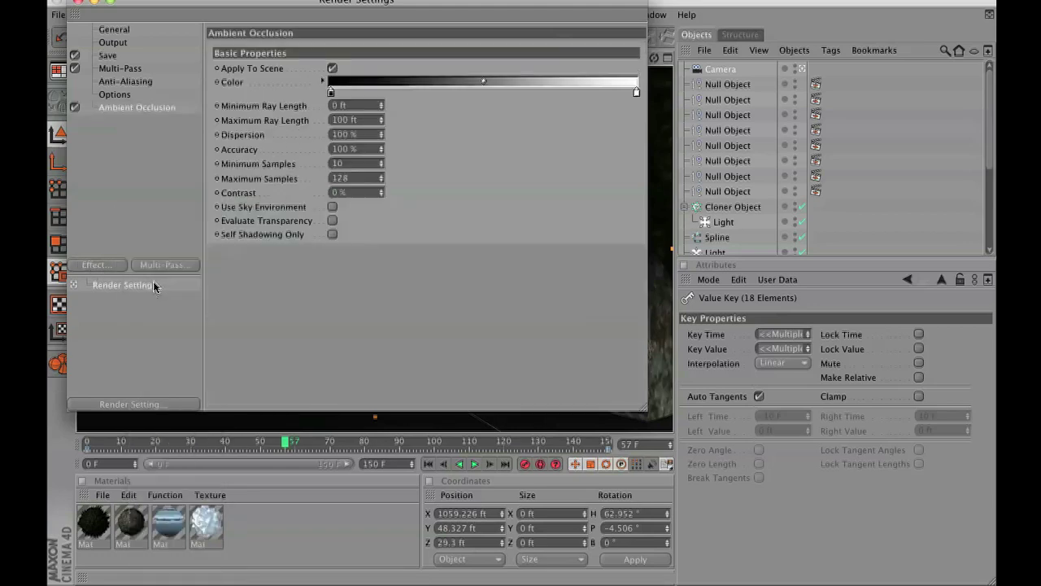
{"action": "left_click", "coordinate": [359, 148]}
{"action": "type", "text": "75"}
{"action": "key", "text": "Return"}
{"action": "left_click", "coordinate": [151, 266]}
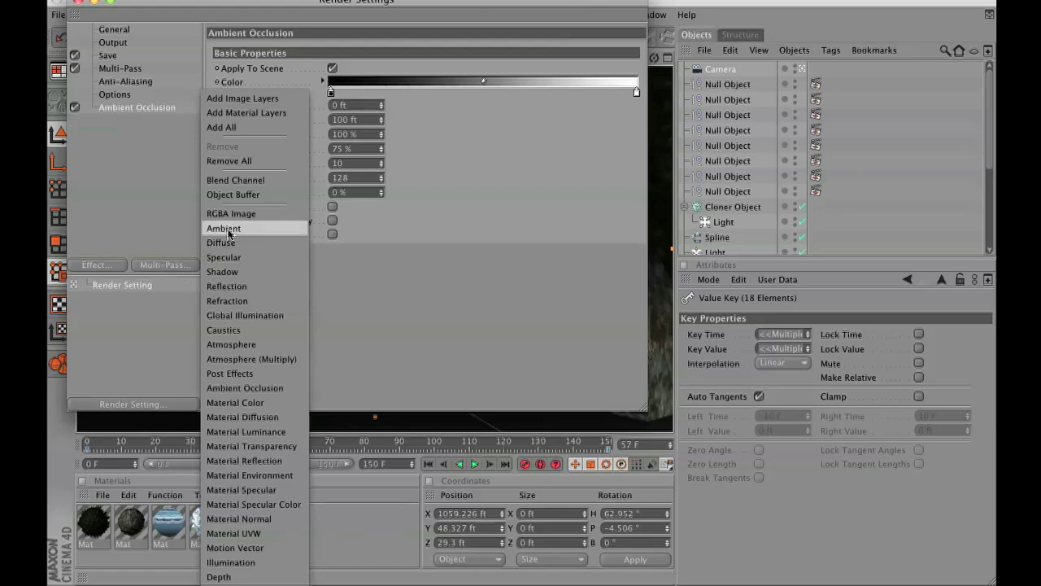
- Add Reflection, Depth and a first Object Buffer multi-pass
{"action": "left_click", "coordinate": [226, 286]}
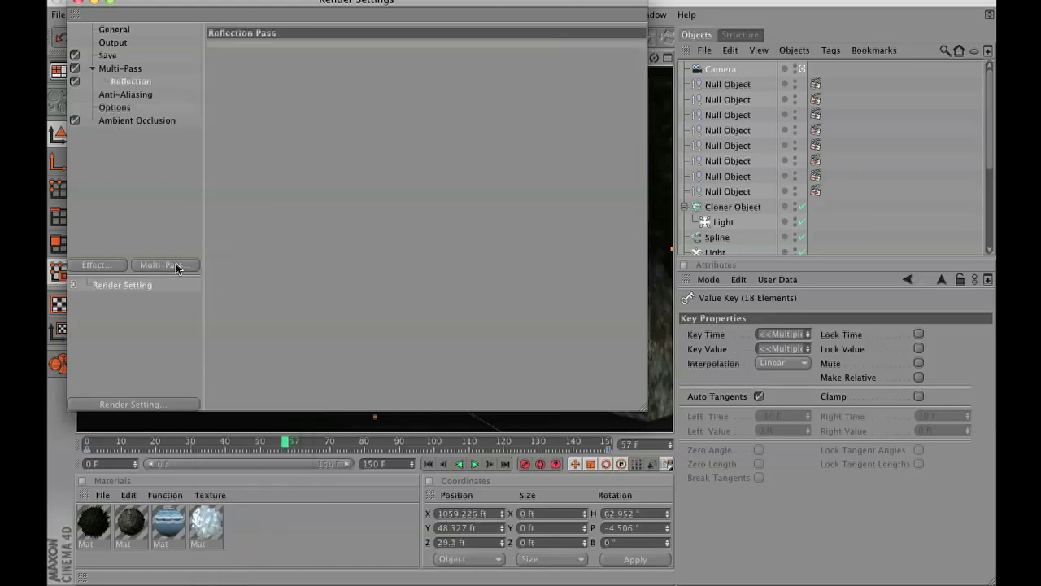
{"action": "left_click", "coordinate": [177, 266]}
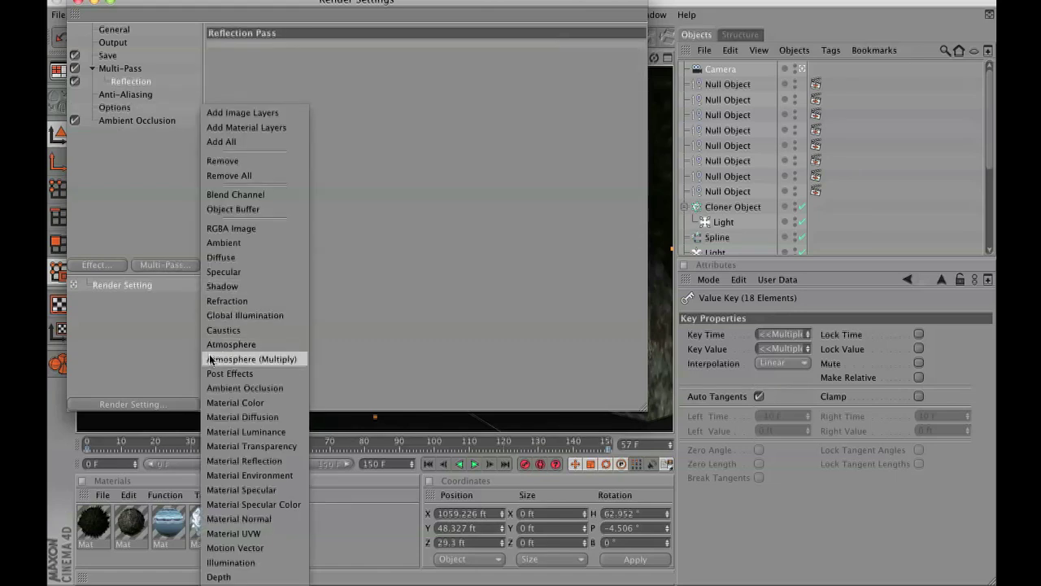
{"action": "left_click", "coordinate": [213, 577]}
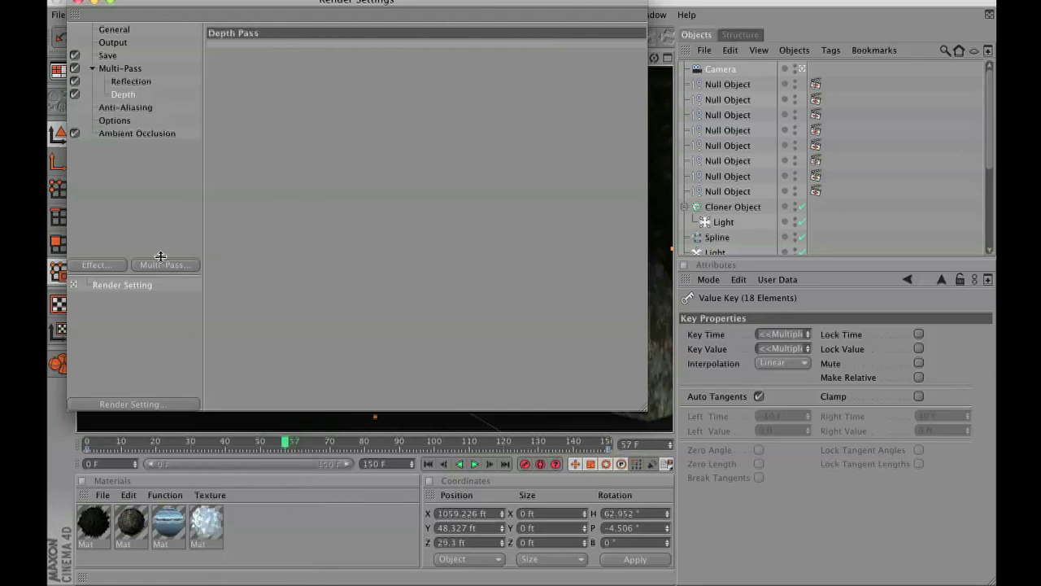
{"action": "left_click", "coordinate": [162, 266]}
{"action": "left_click", "coordinate": [238, 224]}
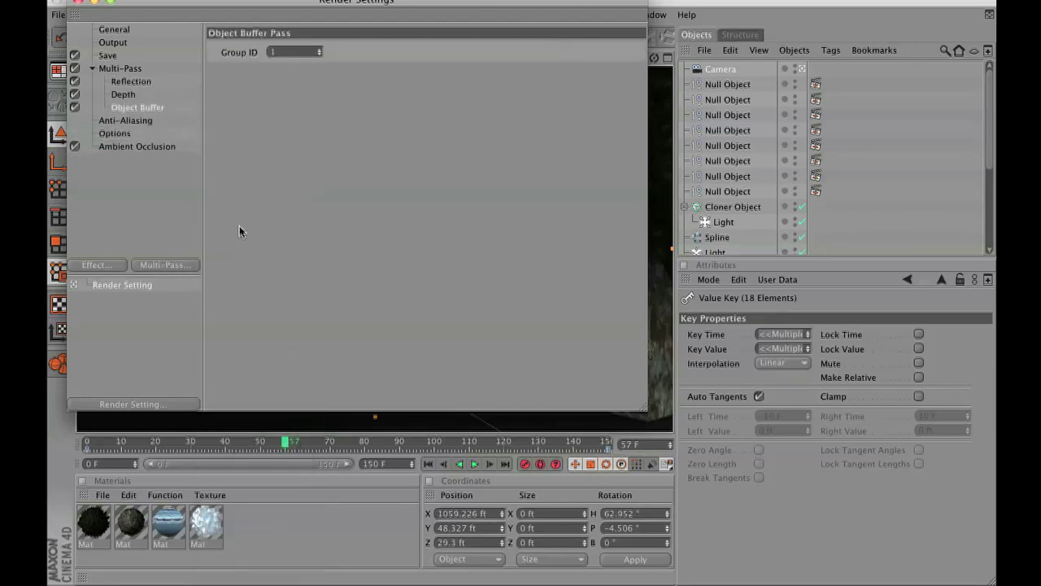
- Add Object Buffers with Group IDs 2 and 3, then a Material Luminance pass
{"action": "left_click", "coordinate": [171, 264]}
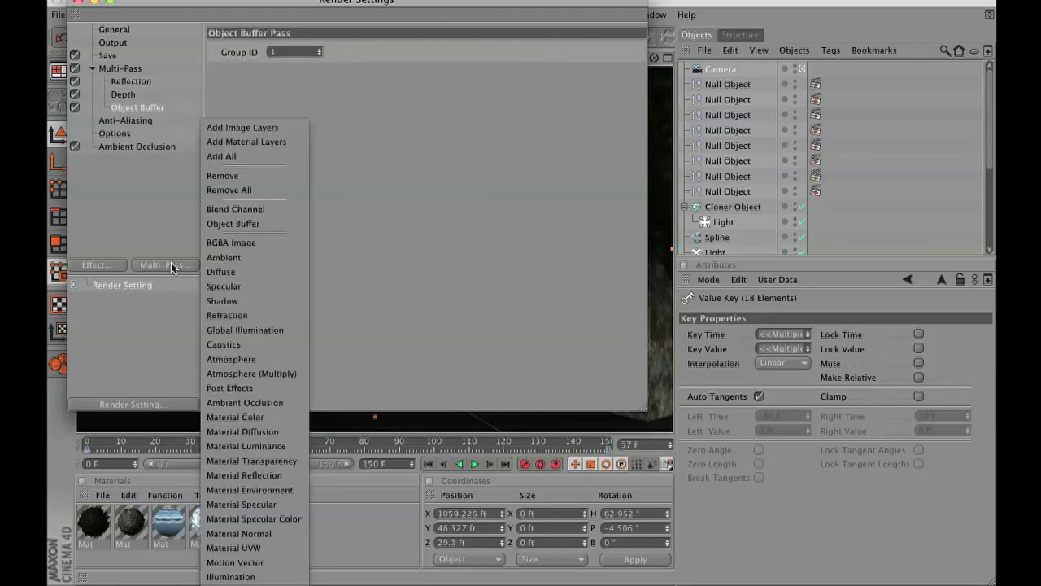
{"action": "left_click", "coordinate": [235, 221]}
{"action": "left_click", "coordinate": [320, 50]}
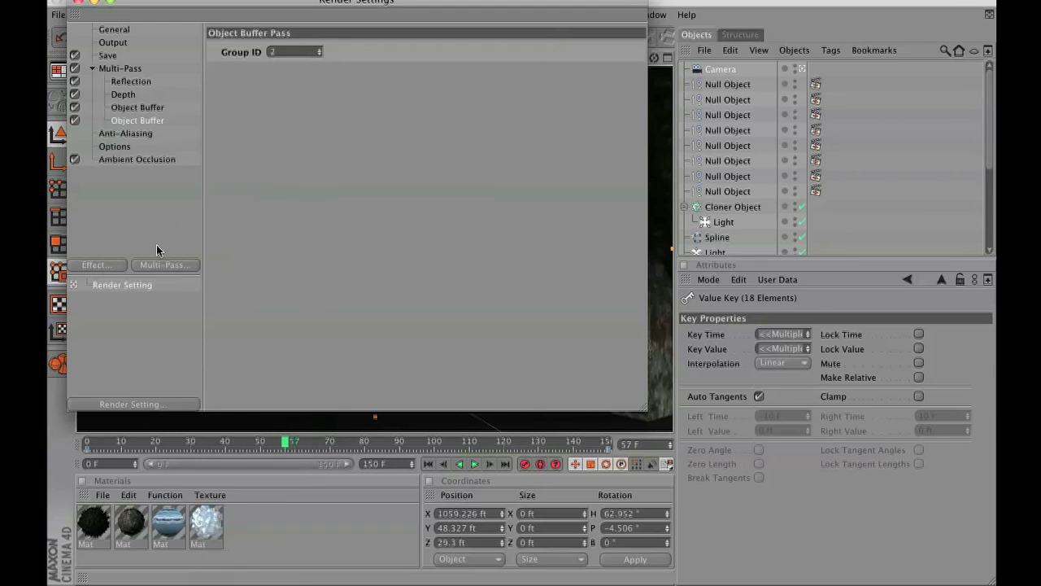
{"action": "left_click", "coordinate": [159, 264]}
{"action": "left_click", "coordinate": [234, 223]}
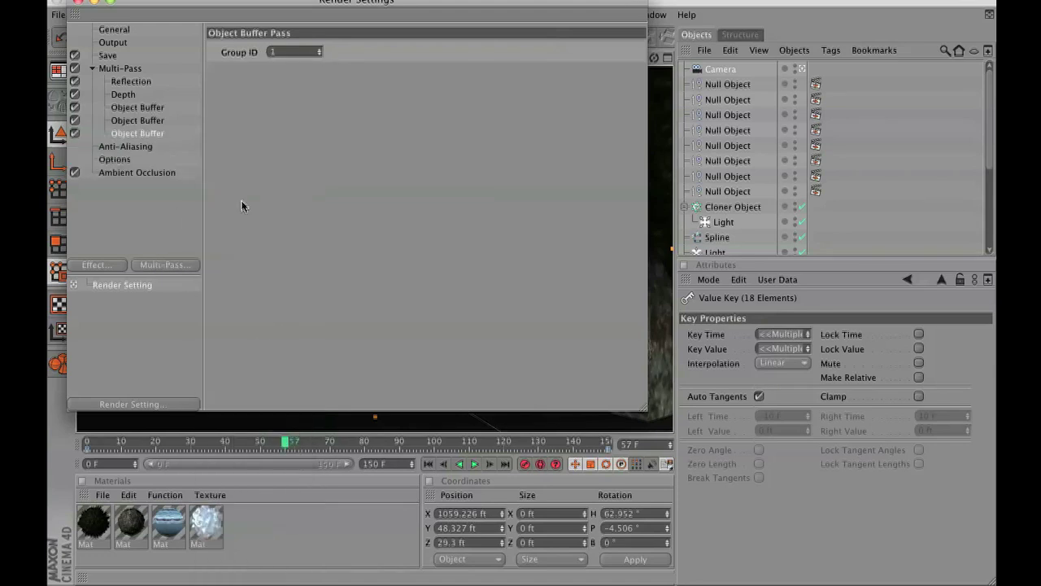
{"action": "left_click", "coordinate": [320, 50]}
{"action": "left_click", "coordinate": [320, 50]}
{"action": "left_click", "coordinate": [152, 262]}
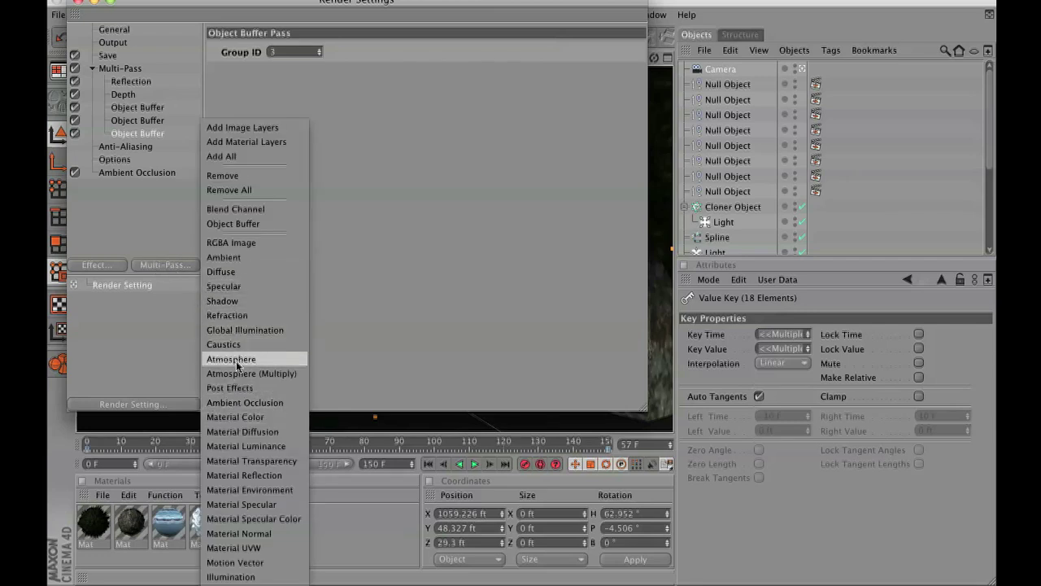
{"action": "left_click", "coordinate": [262, 446]}
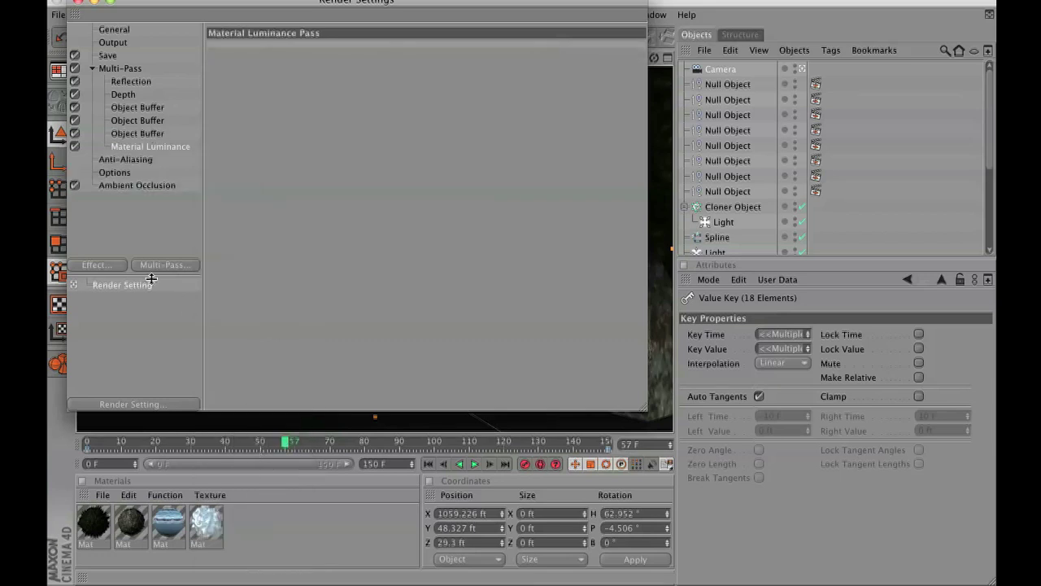
{"action": "left_click", "coordinate": [108, 262]}
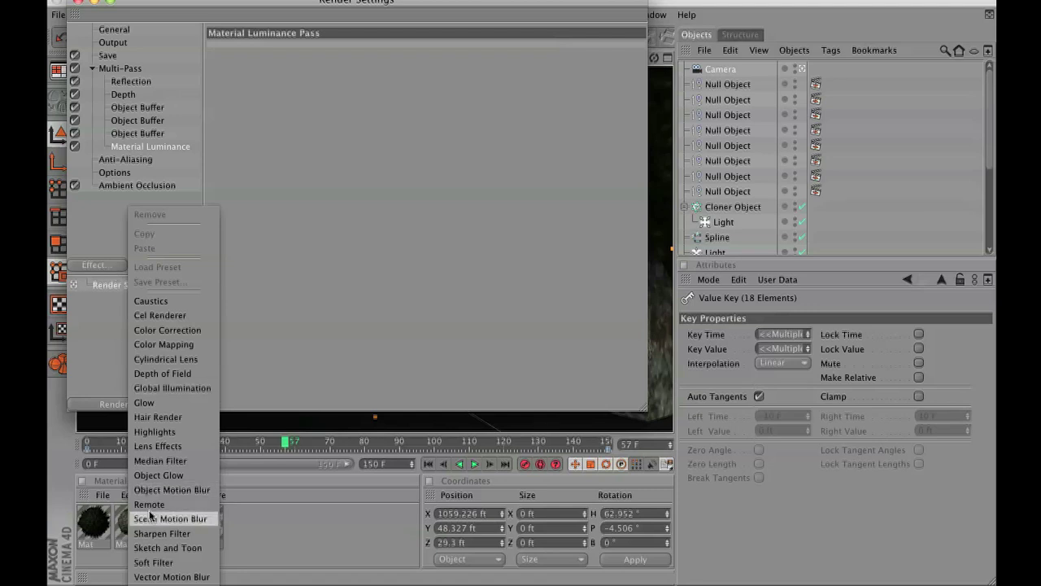
- Set anti-aliasing to Best, initially with Min Level 2x2 and Max Level 8x8
{"action": "left_click", "coordinate": [125, 159]}
{"action": "left_click", "coordinate": [319, 49]}
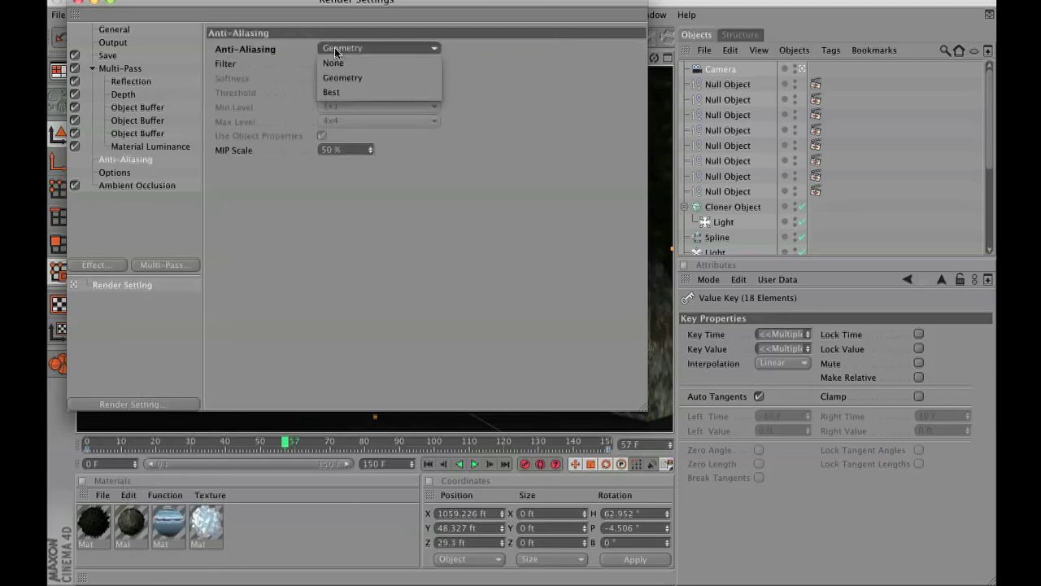
{"action": "left_click", "coordinate": [343, 91]}
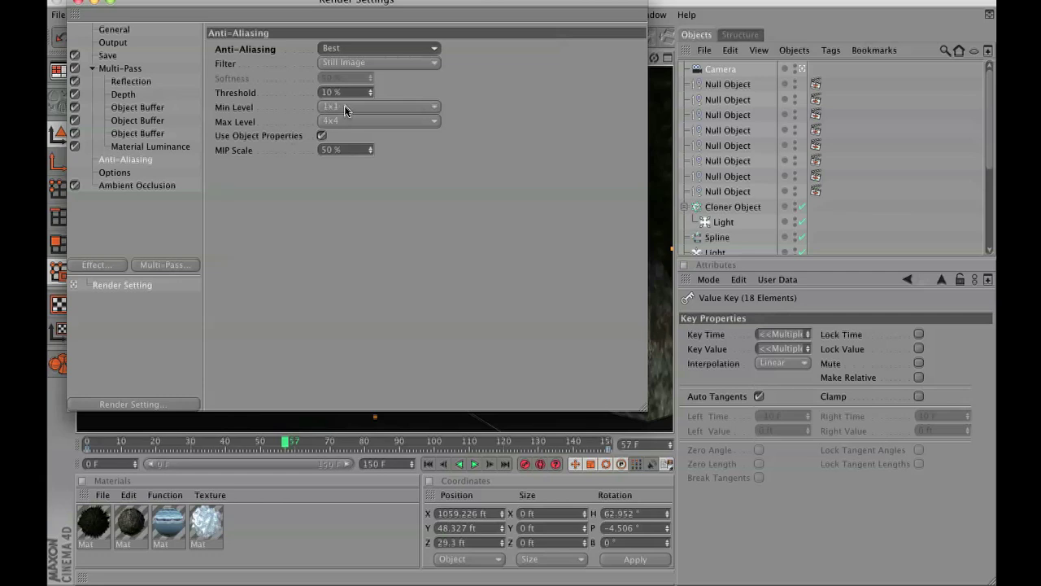
{"action": "left_click", "coordinate": [345, 107]}
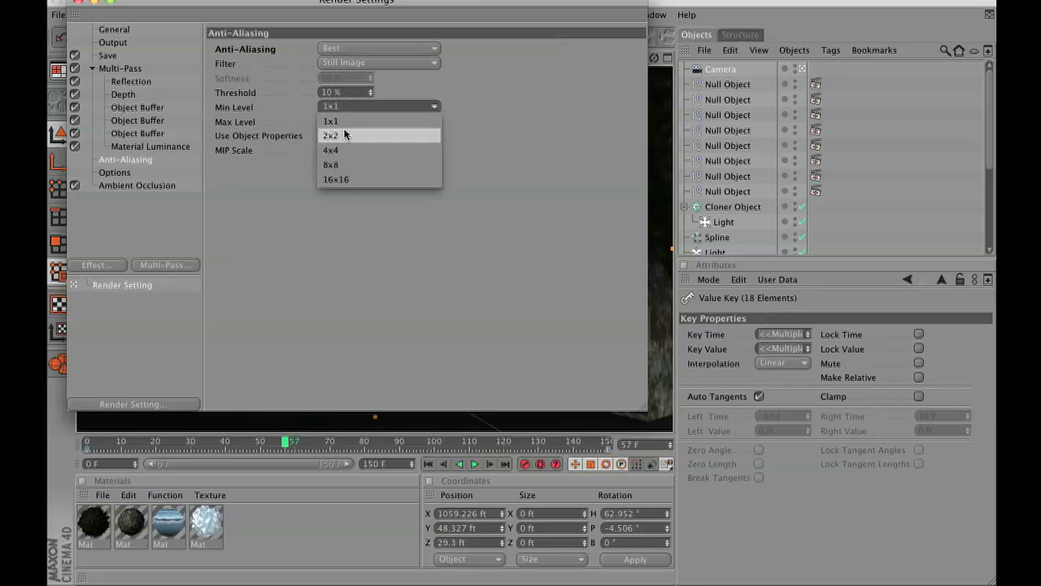
{"action": "left_click", "coordinate": [343, 134]}
{"action": "left_click", "coordinate": [343, 121]}
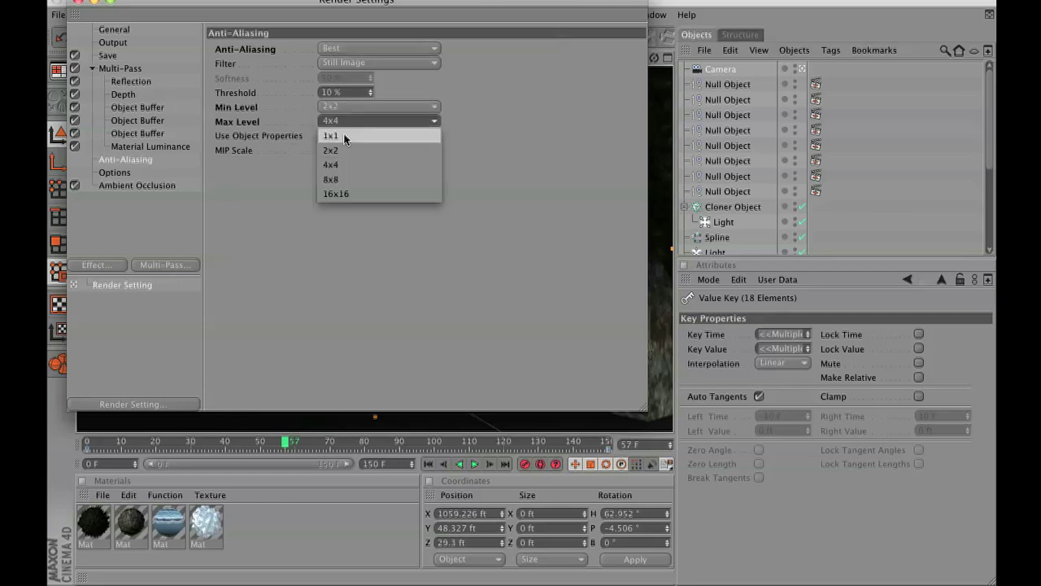
{"action": "left_click", "coordinate": [338, 184]}
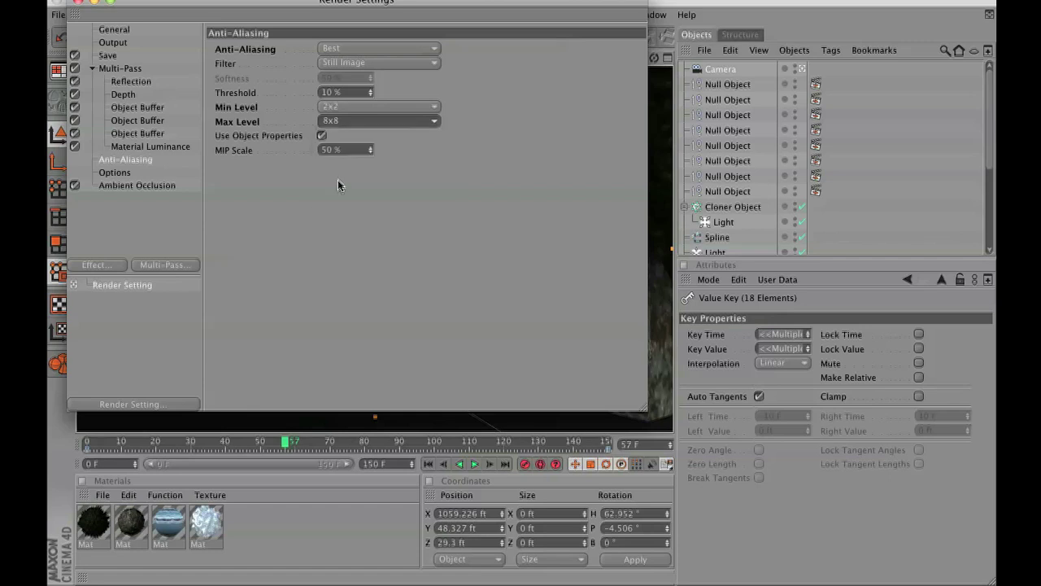
- Change anti-aliasing to Min Level 1x1 and Max Level 4x4, then review Options and Ambient Occlusion
{"action": "left_click", "coordinate": [345, 108]}
{"action": "left_click", "coordinate": [344, 121]}
{"action": "left_click", "coordinate": [342, 122]}
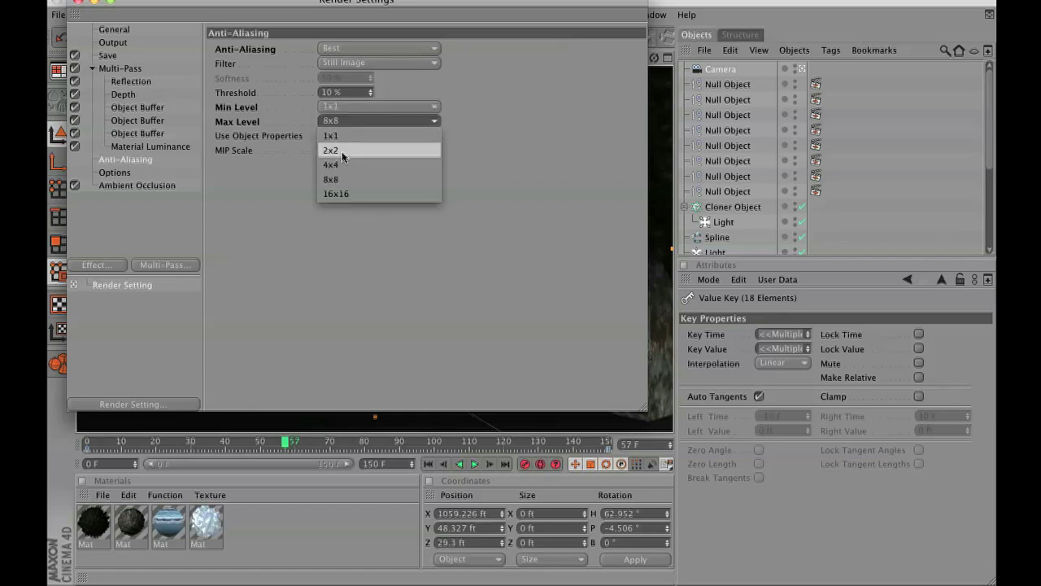
{"action": "left_click", "coordinate": [343, 150]}
{"action": "left_click", "coordinate": [343, 122]}
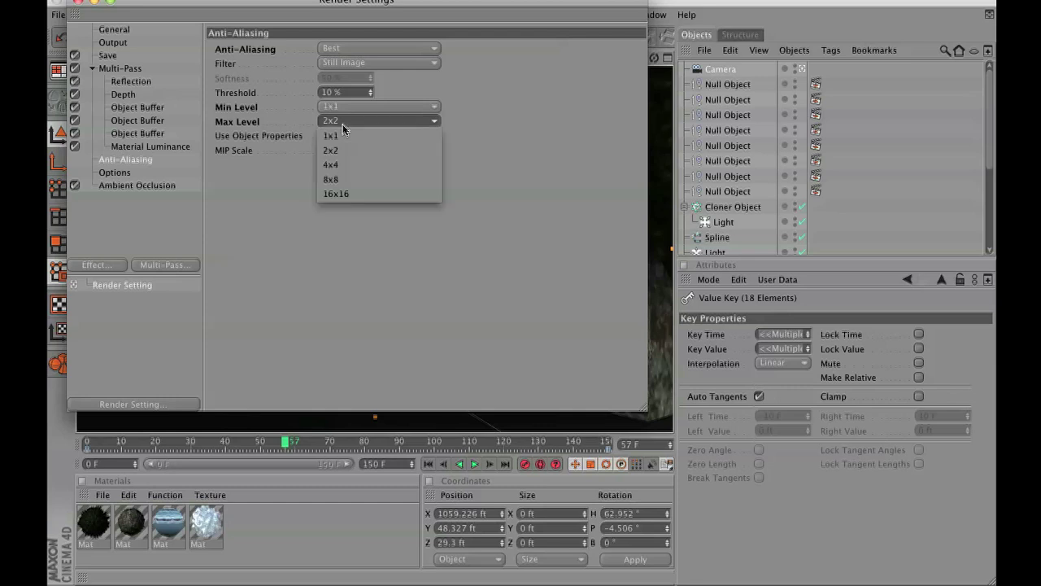
{"action": "left_click", "coordinate": [342, 161]}
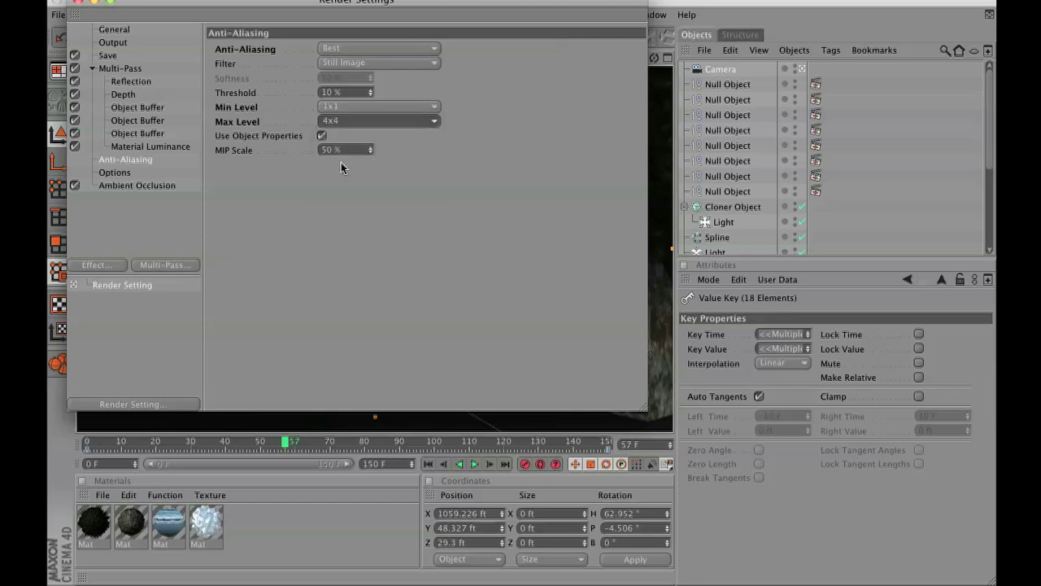
{"action": "left_click", "coordinate": [117, 174]}
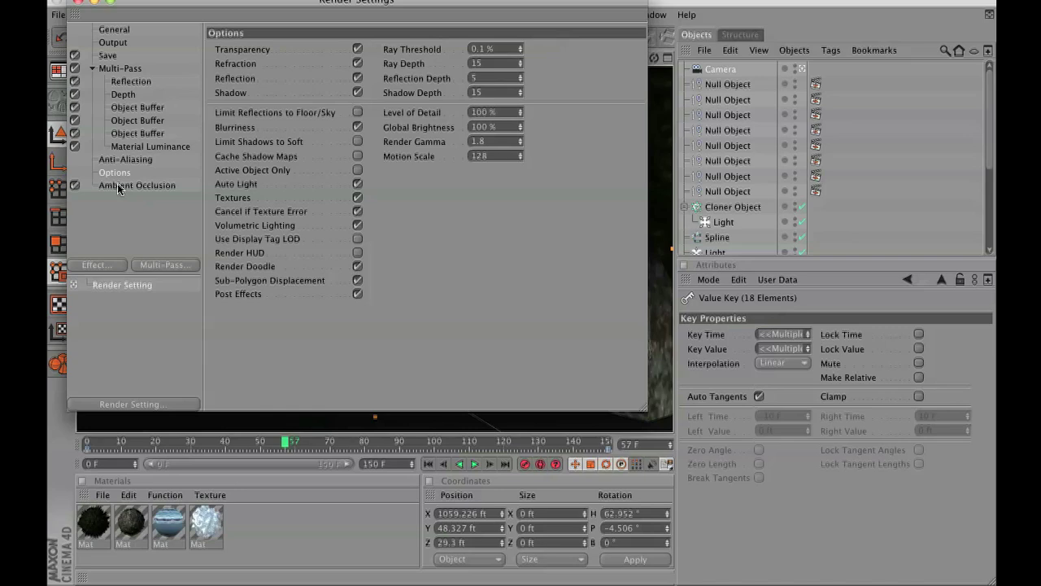
{"action": "left_click", "coordinate": [117, 186]}
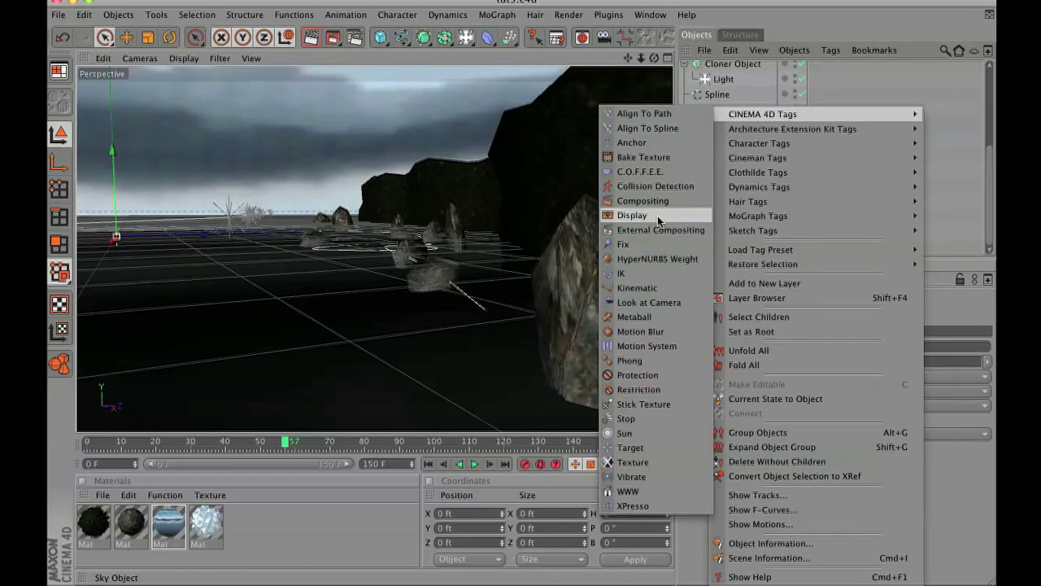
- Give the Sky a Compositing tag with Seen by Camera off, then render the active view
{"action": "left_click", "coordinate": [642, 201]}
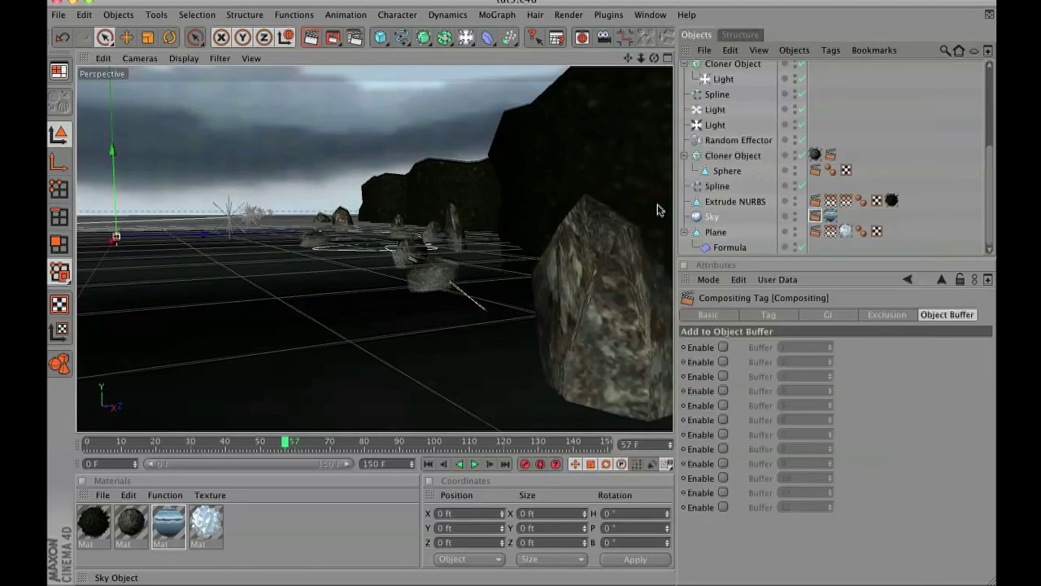
{"action": "left_click", "coordinate": [769, 315]}
{"action": "left_click", "coordinate": [764, 380]}
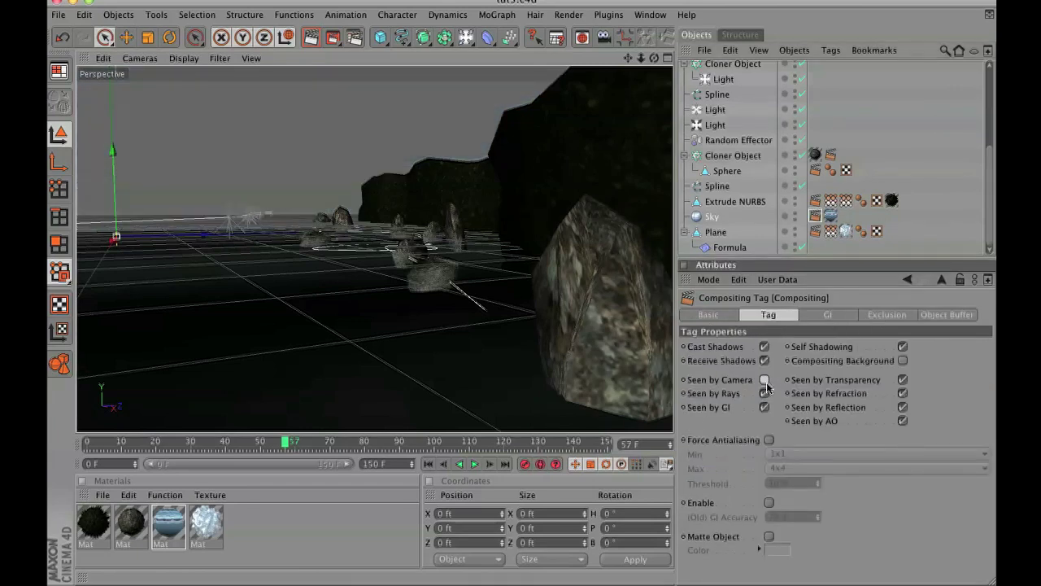
{"action": "left_click", "coordinate": [311, 39]}
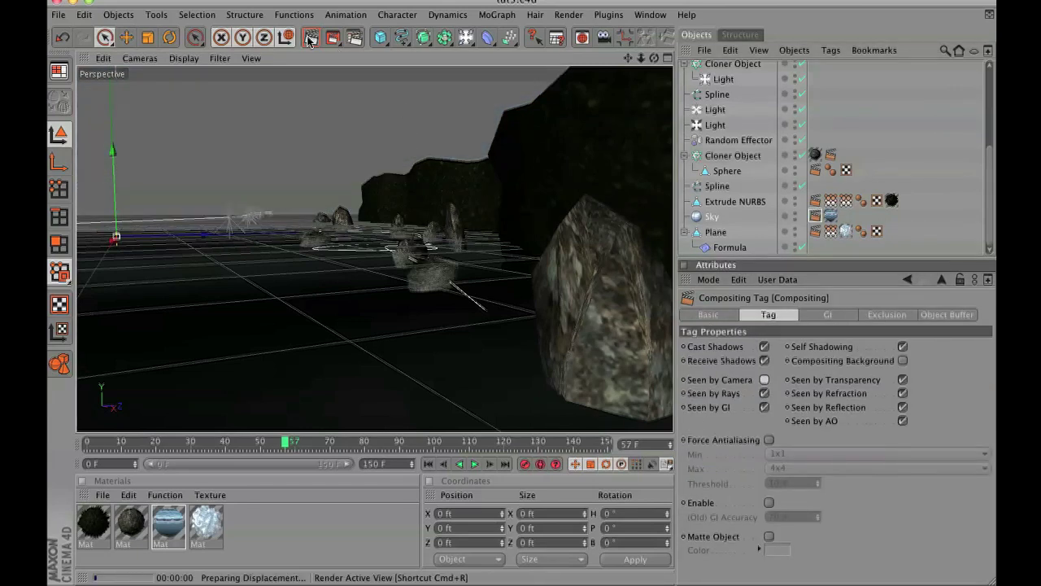